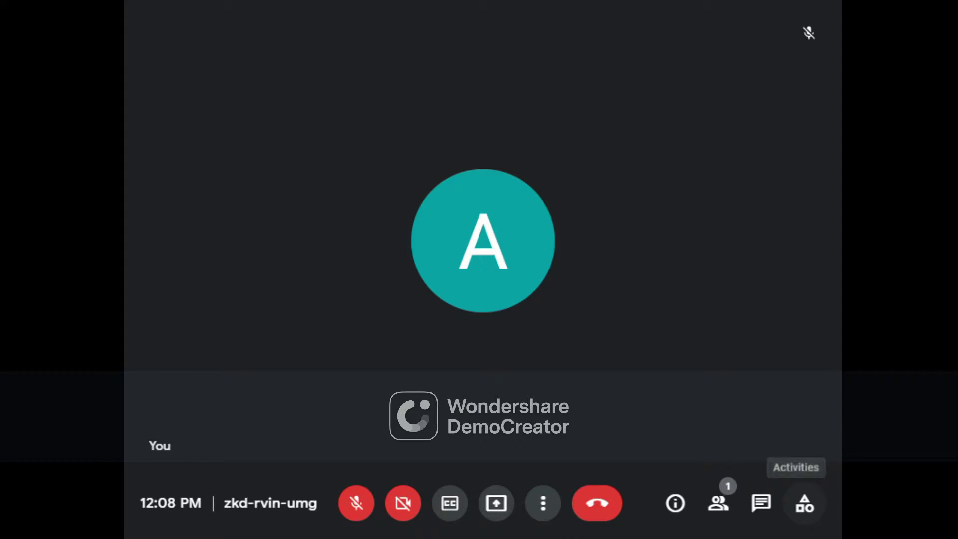
Start a new whiteboard from the meeting's activities
click(803, 502)
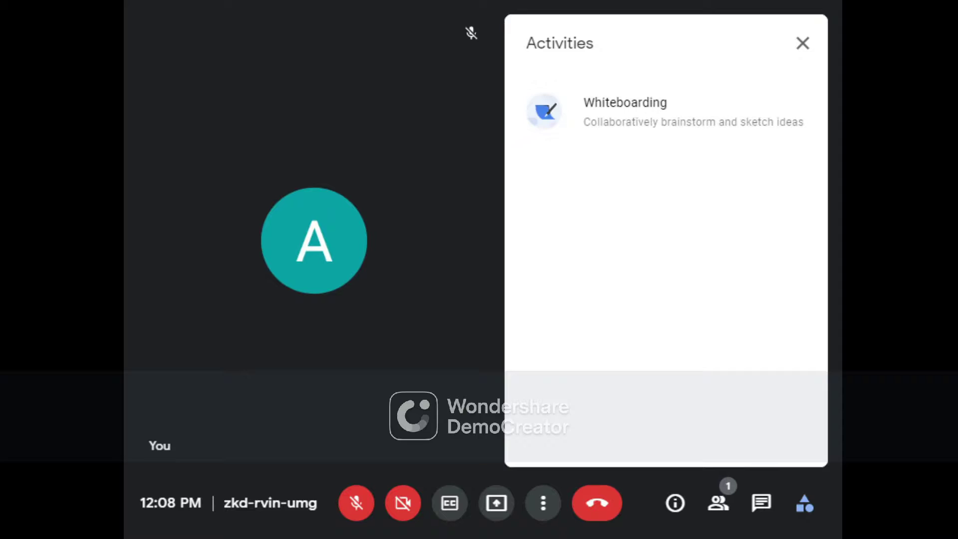
click(665, 111)
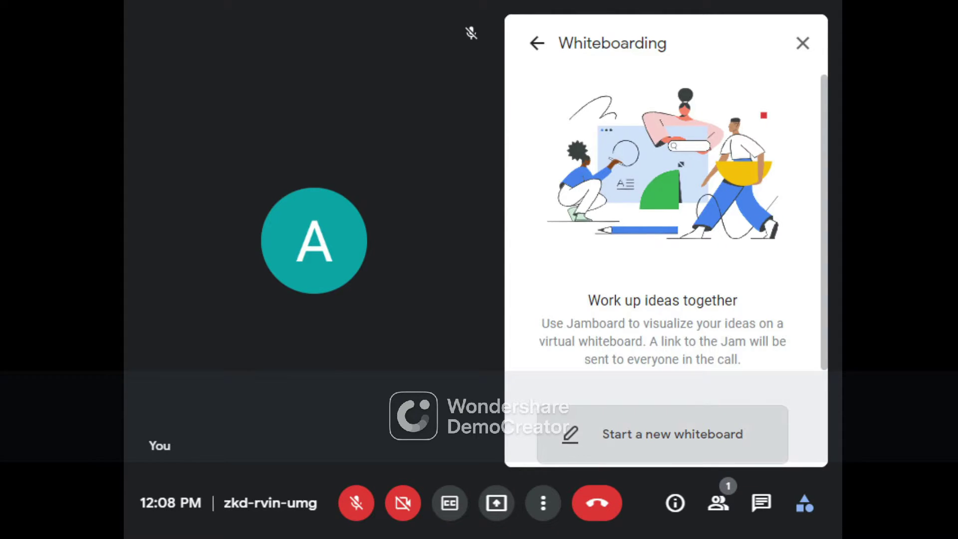
click(662, 434)
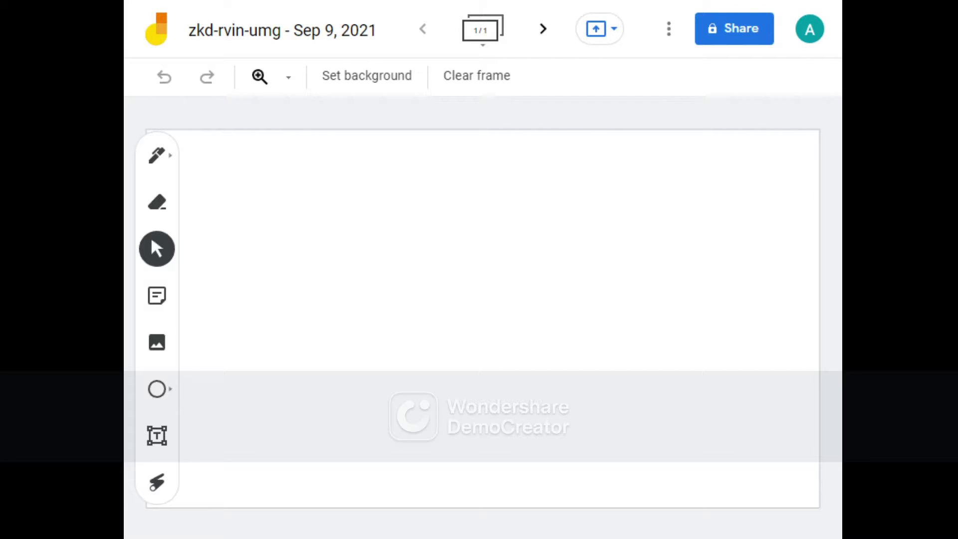
Share the whiteboard with anyone with the link and give them the Editor role
click(733, 28)
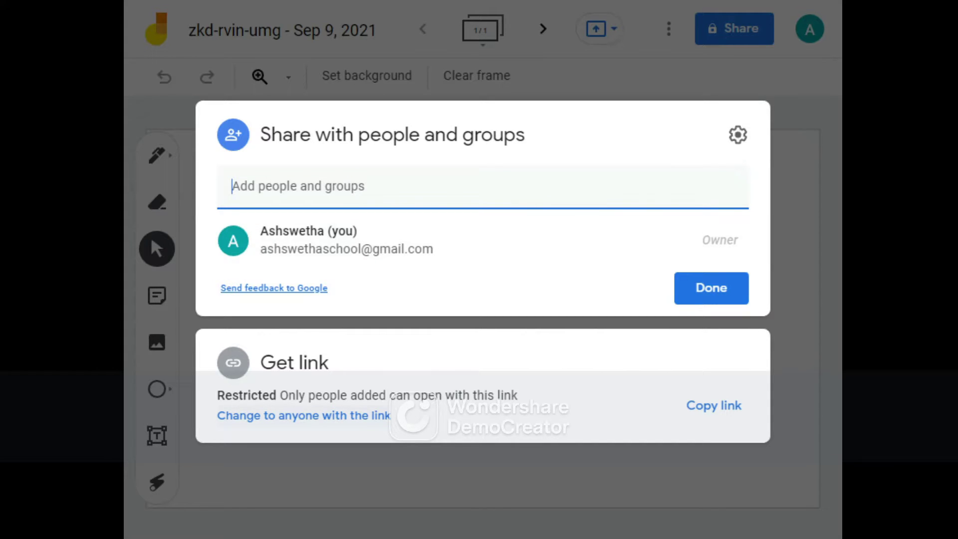
click(294, 362)
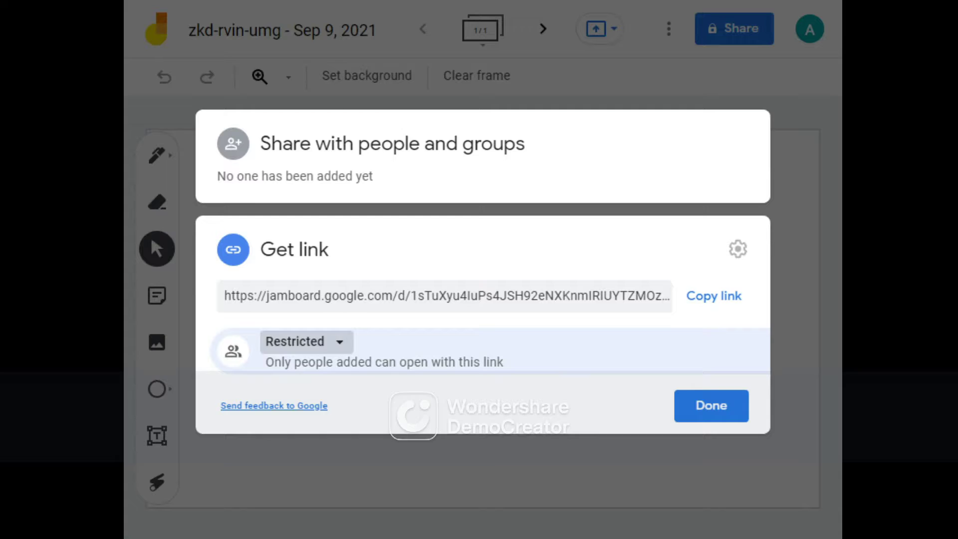
click(302, 341)
click(349, 425)
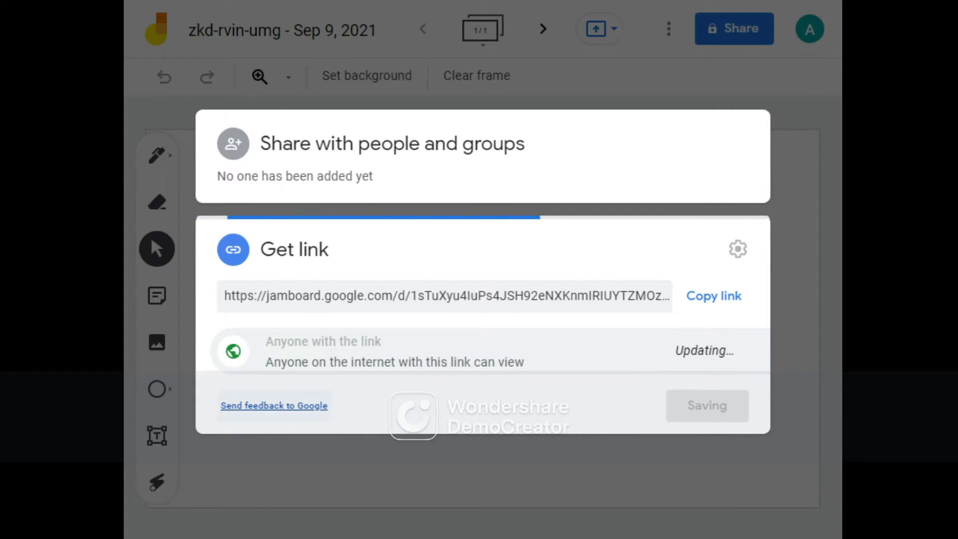
click(706, 350)
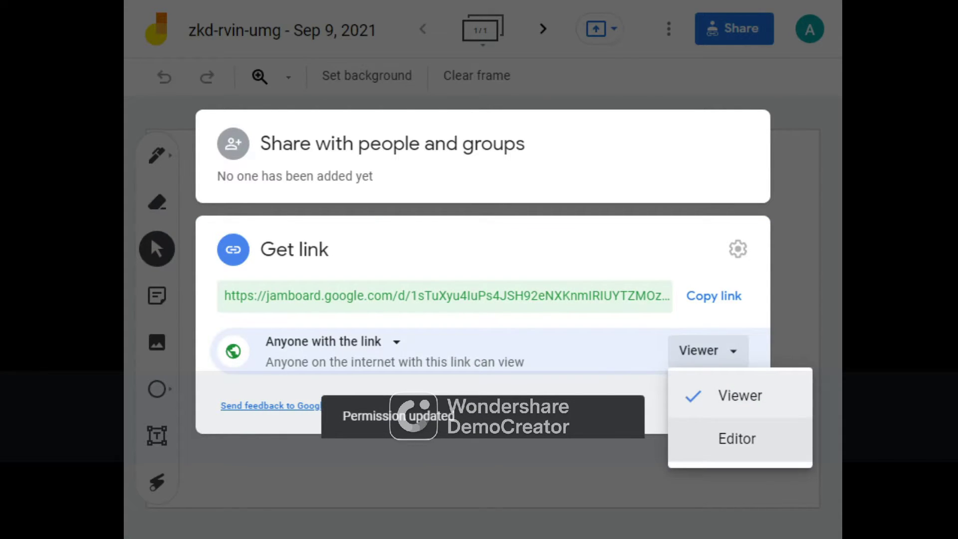
click(736, 437)
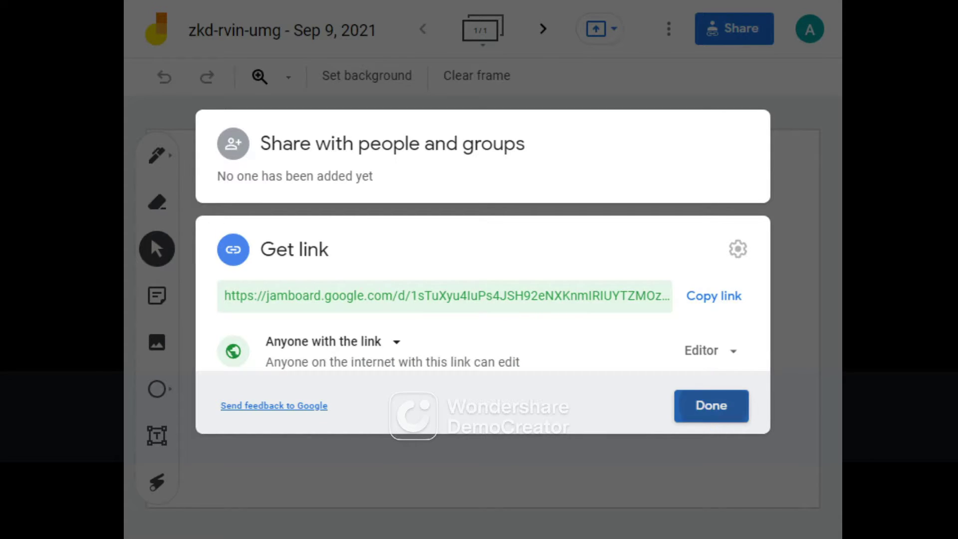
click(711, 405)
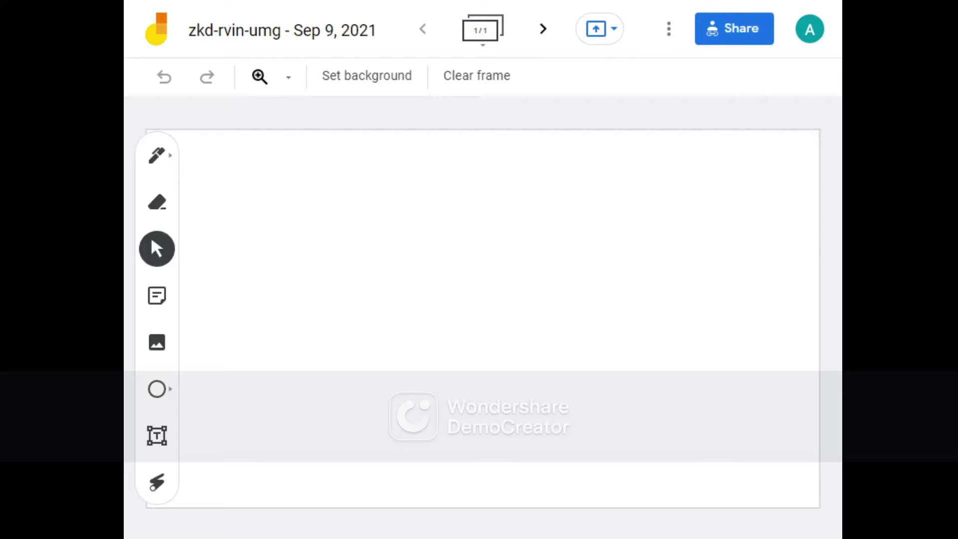
Add two yellow sticky notes reading "at" and stack them in the frame's lower-right corner
click(157, 295)
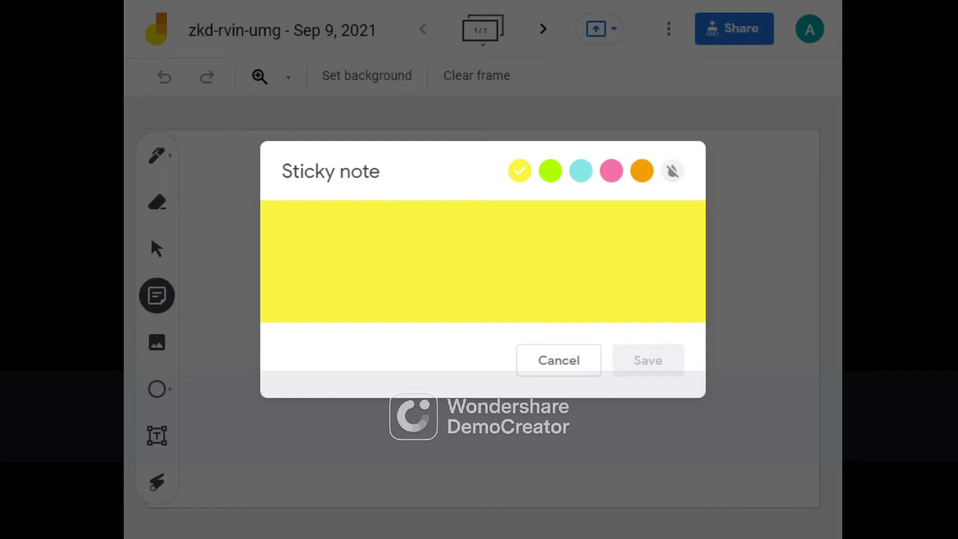
text(at)
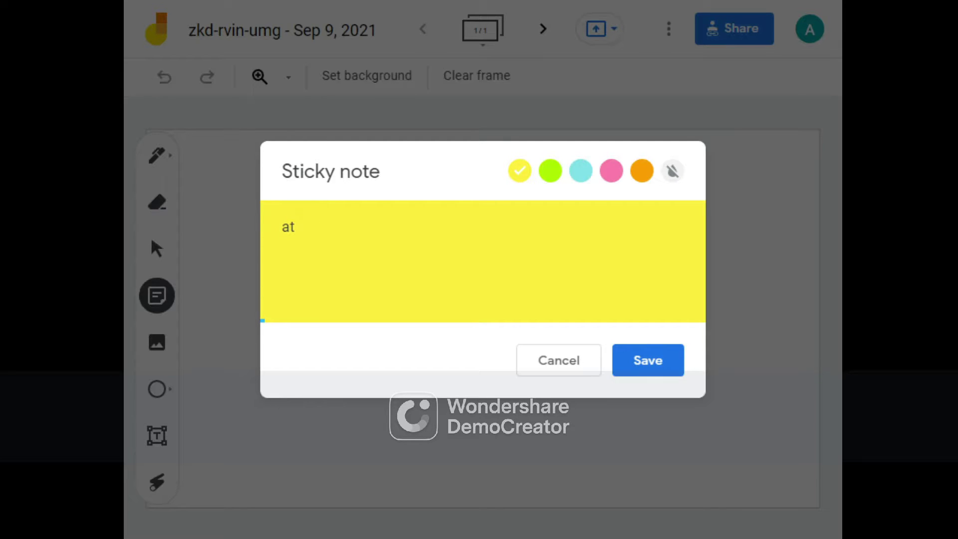
click(647, 360)
click(157, 295)
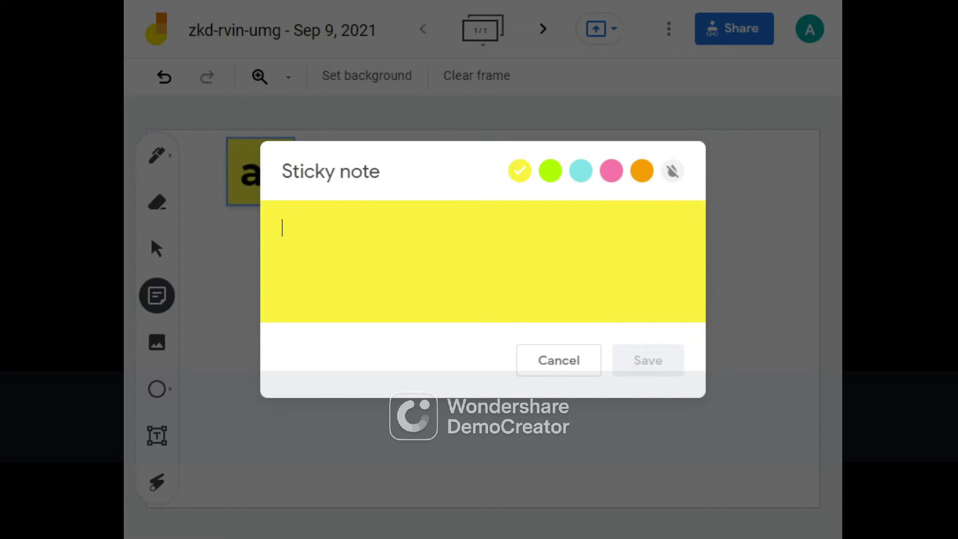
text(at)
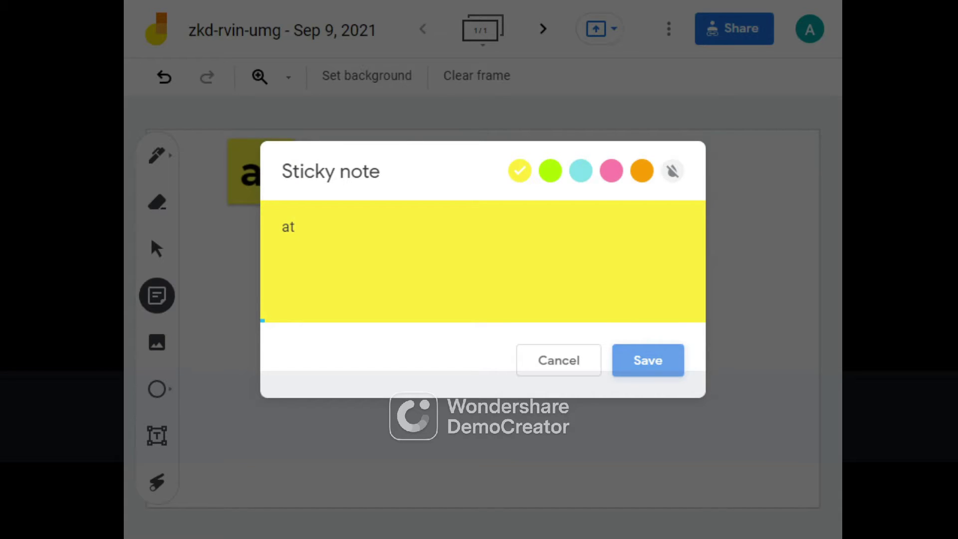
key(Return)
click(558, 360)
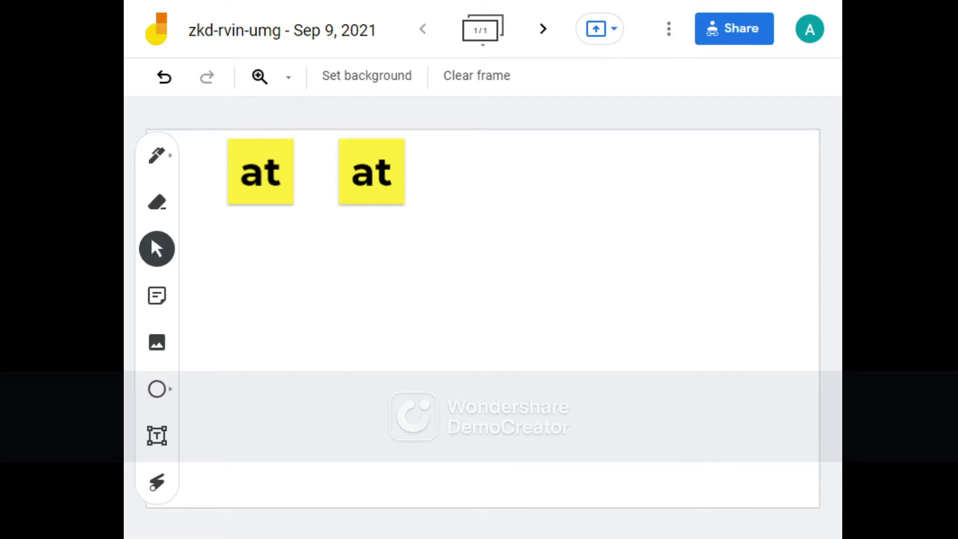
drag(260, 171, 781, 477)
drag(371, 171, 783, 476)
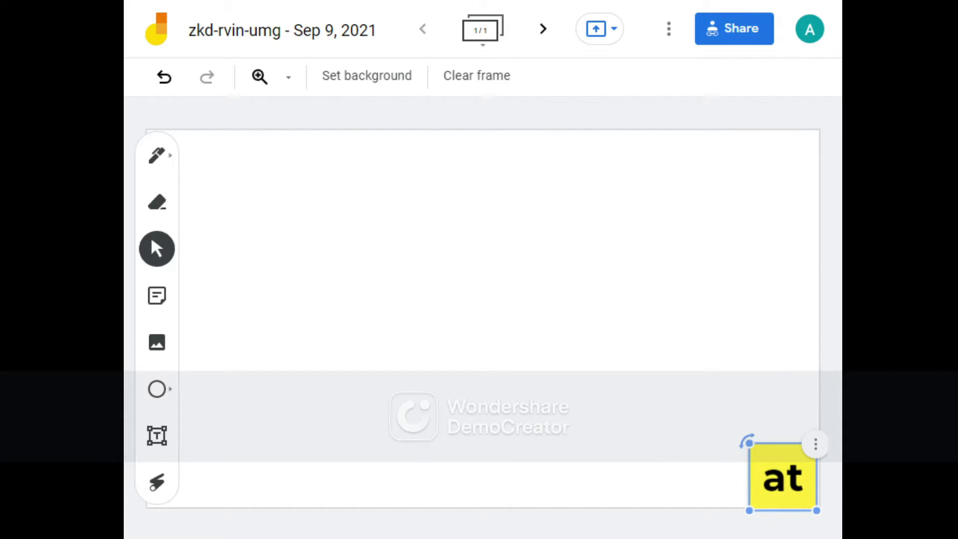
Duplicate the yellow "at" sticky note three times
click(815, 444)
click(770, 376)
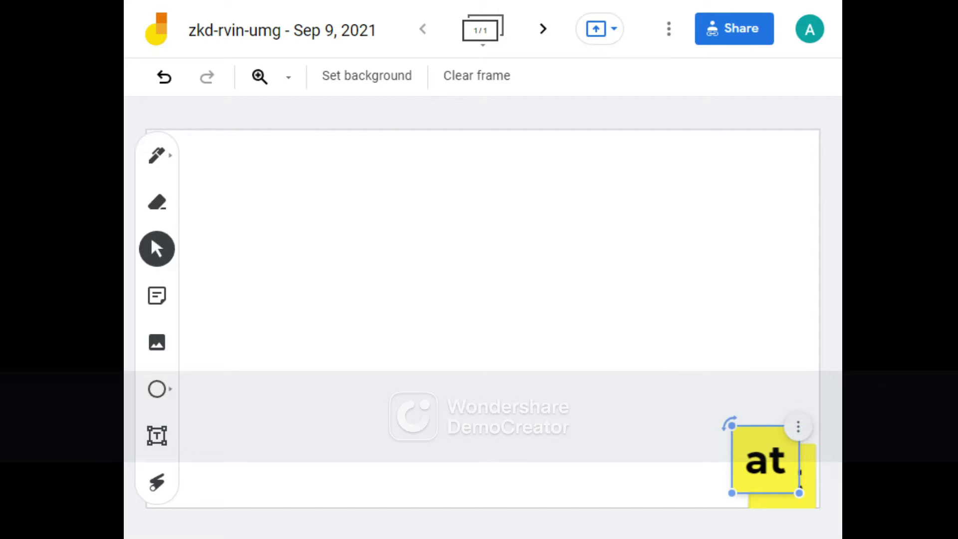
click(798, 426)
click(746, 359)
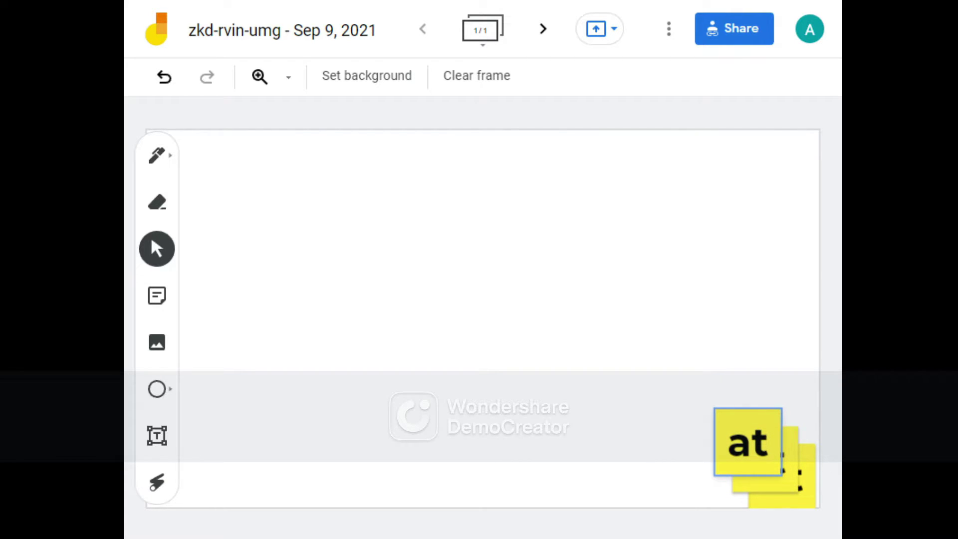
click(747, 441)
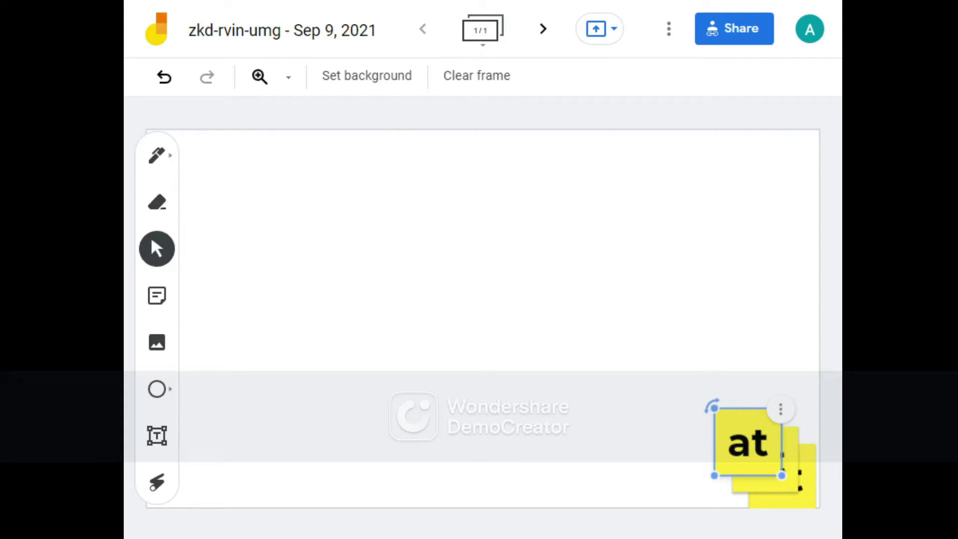
click(781, 407)
click(765, 444)
click(798, 426)
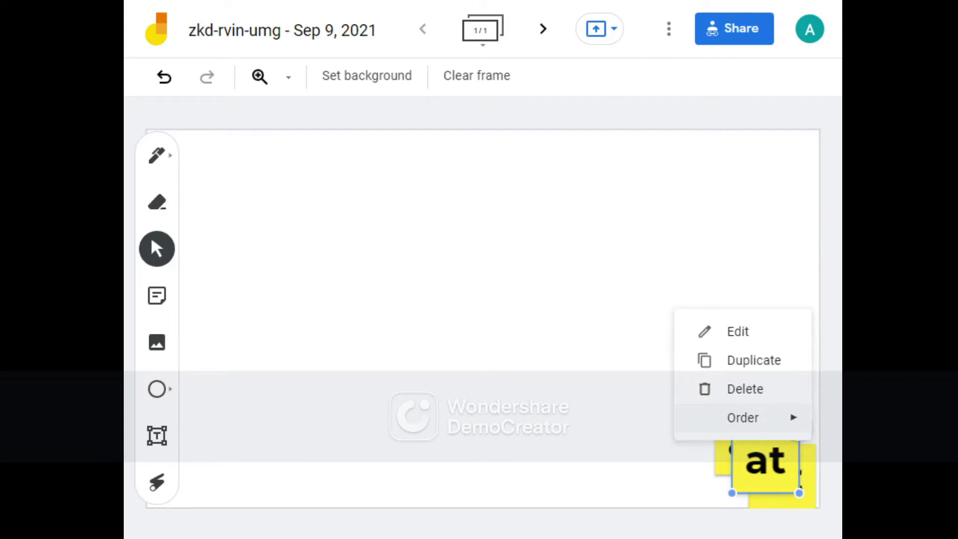
click(750, 359)
Separate the duplicated "at" notes and gather them all into one stack in the frame's lower-right corner
mouse_move(748, 441)
mouse_down()
mouse_move(764, 449)
mouse_move(749, 442)
mouse_up()
drag(782, 475, 765, 486)
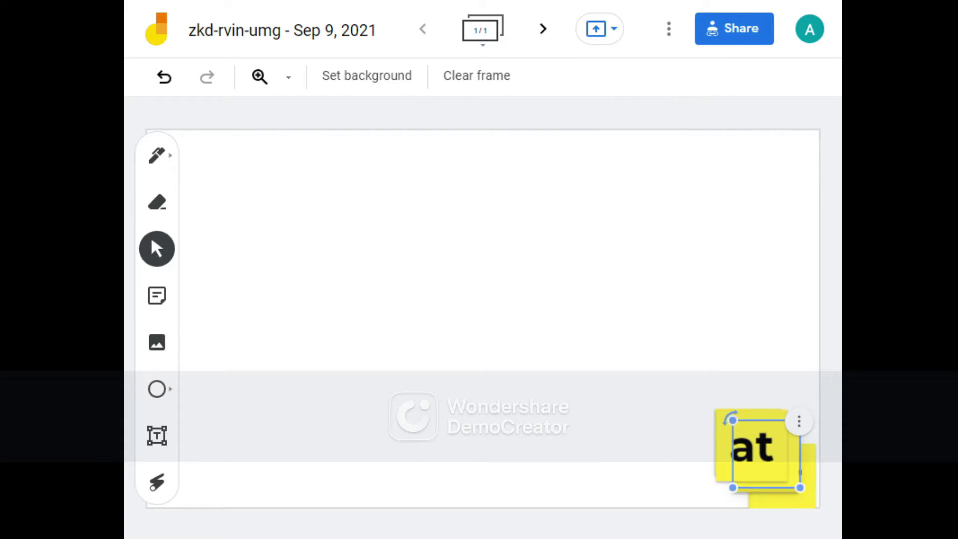
click(750, 443)
drag(750, 444, 719, 327)
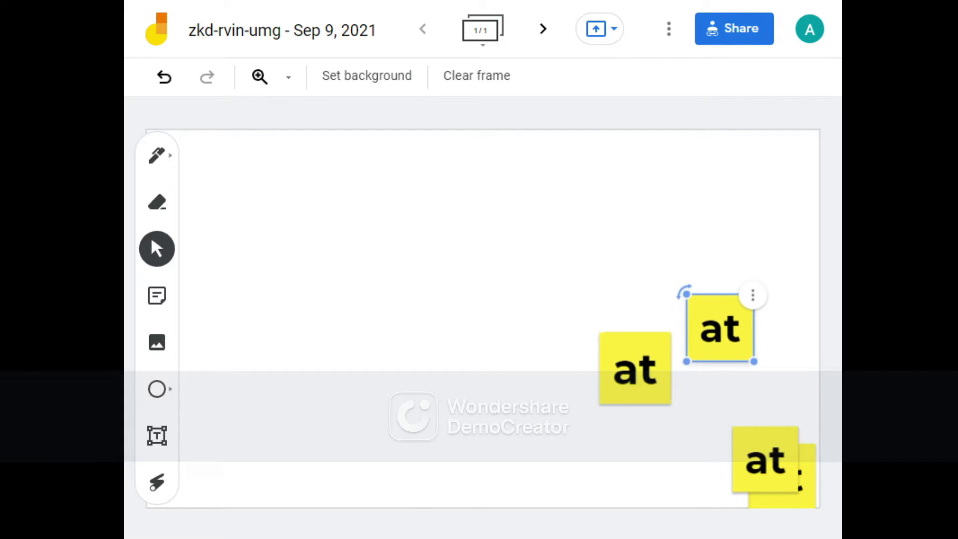
drag(765, 459, 781, 476)
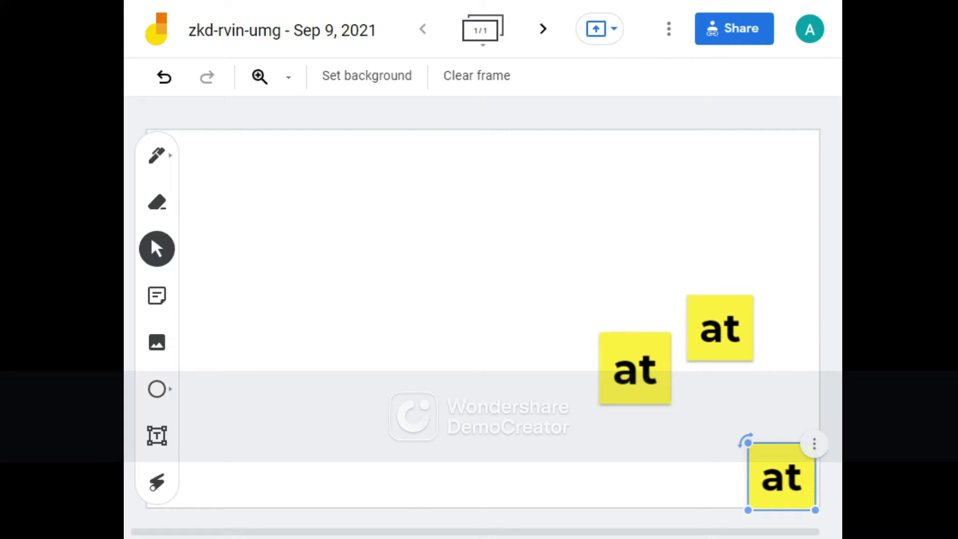
drag(719, 328, 783, 476)
drag(635, 368, 782, 478)
key(Escape)
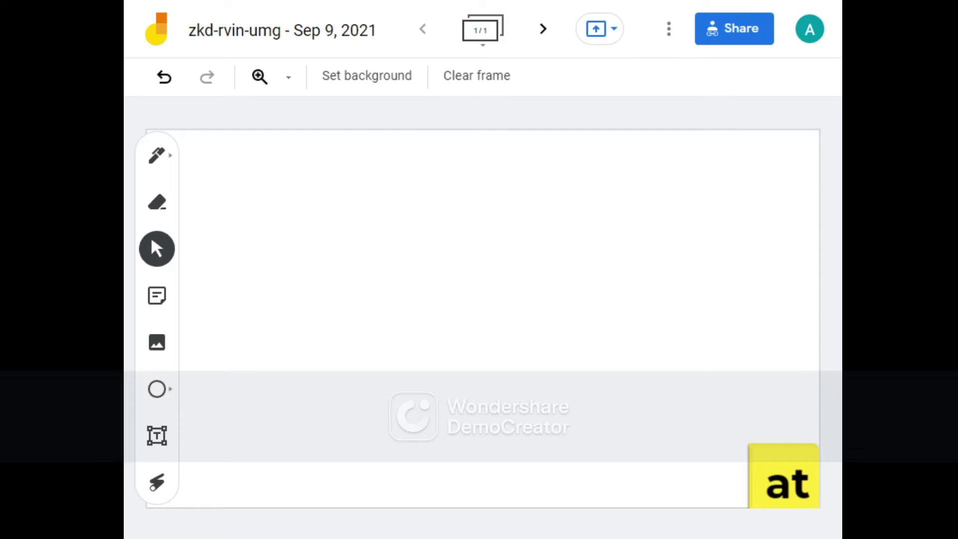
Add seven pink sticky notes with the letters c, m, f, e, v, k and g
key(ctrl+shift+p)
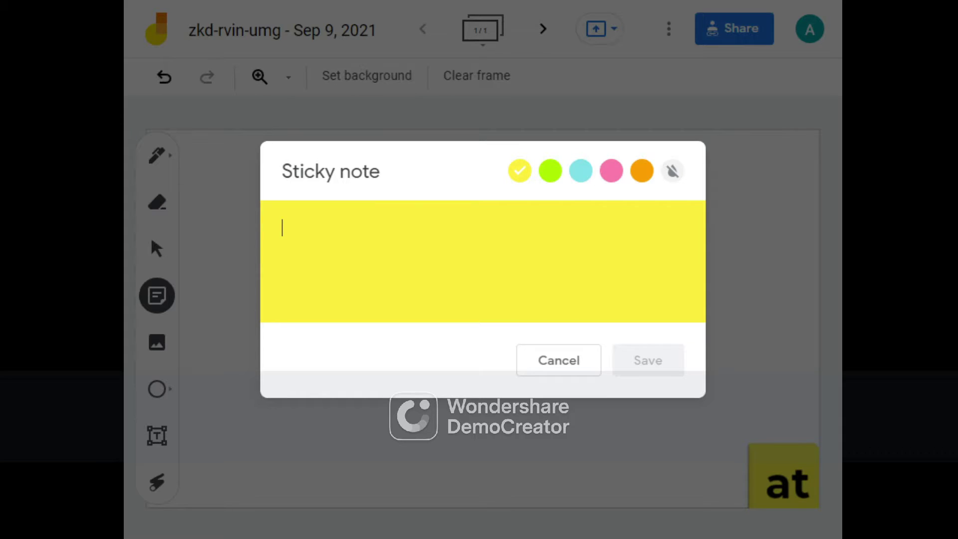
click(611, 171)
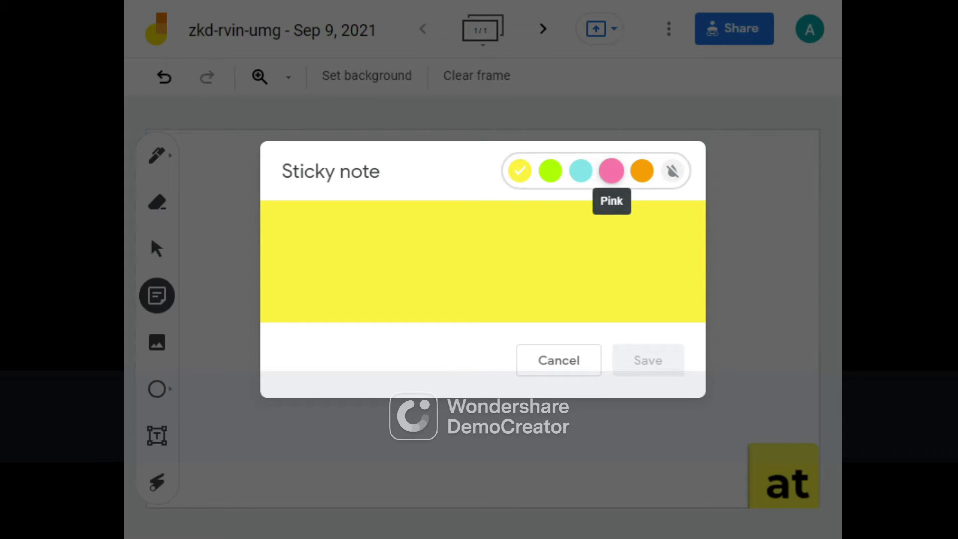
click(282, 228)
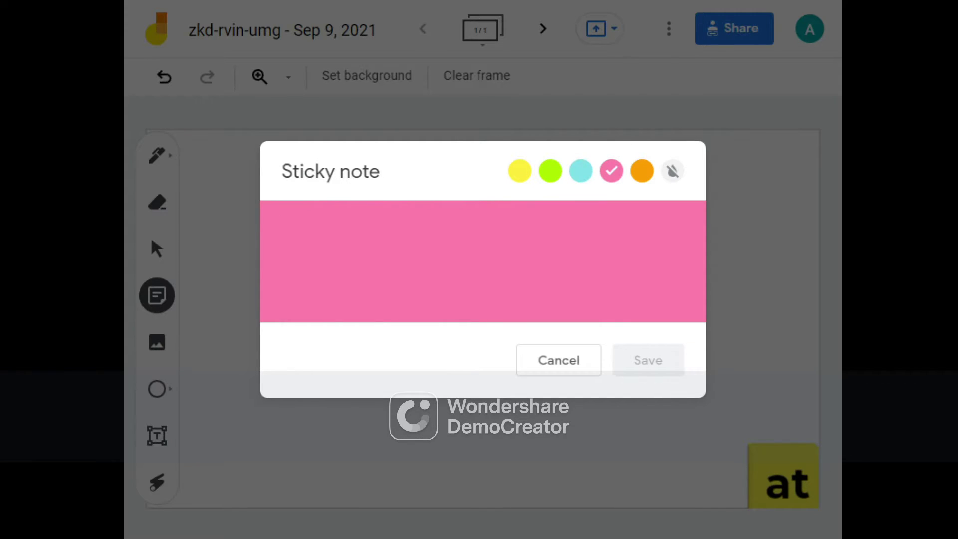
text(c)
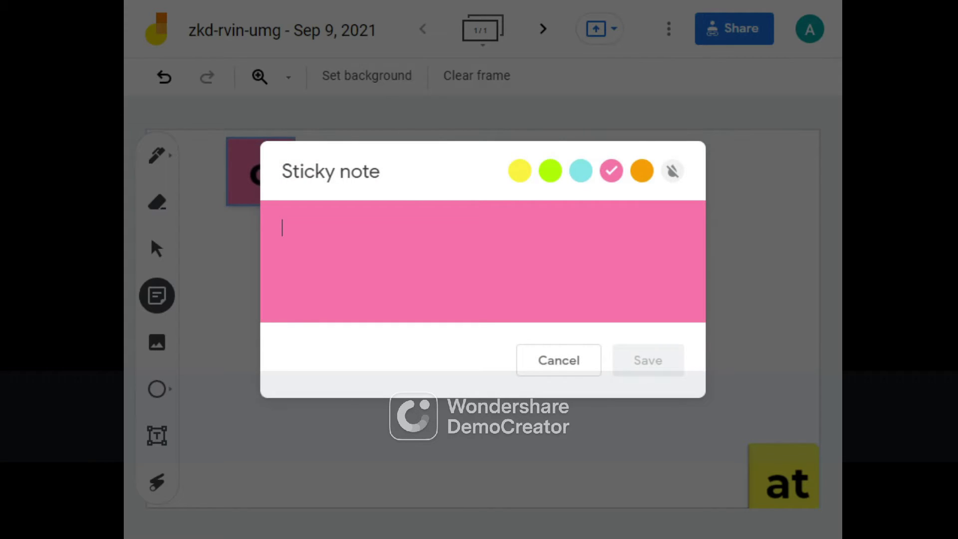
text(m)
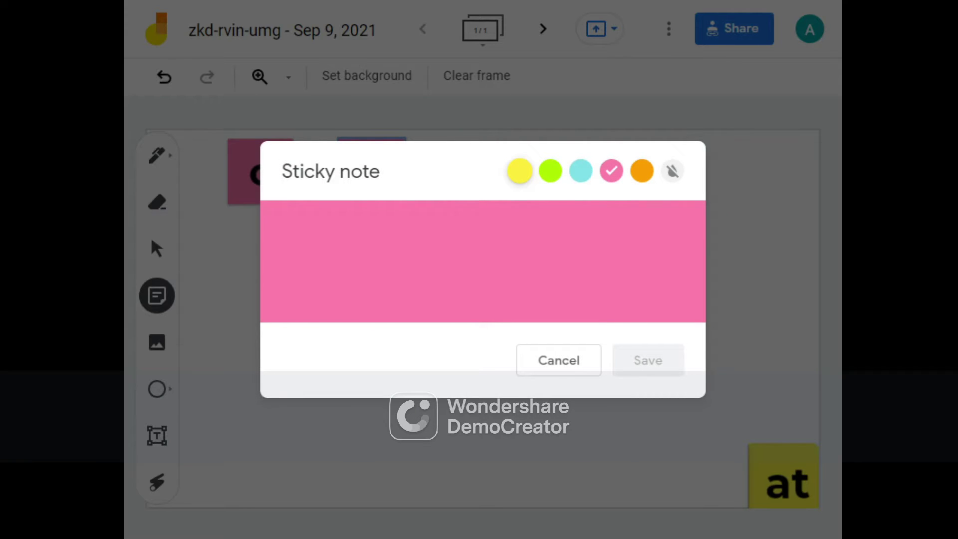
text(f)
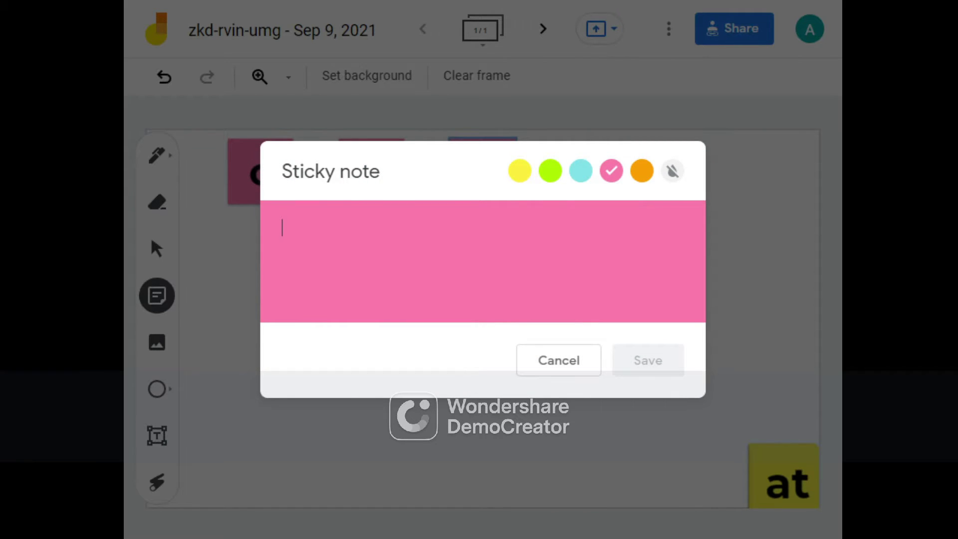
text(e)
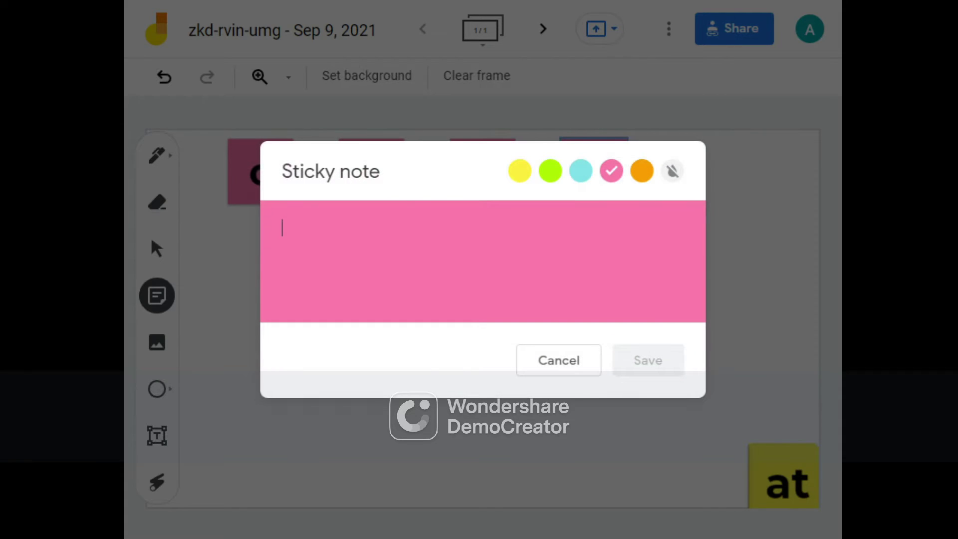
text(v)
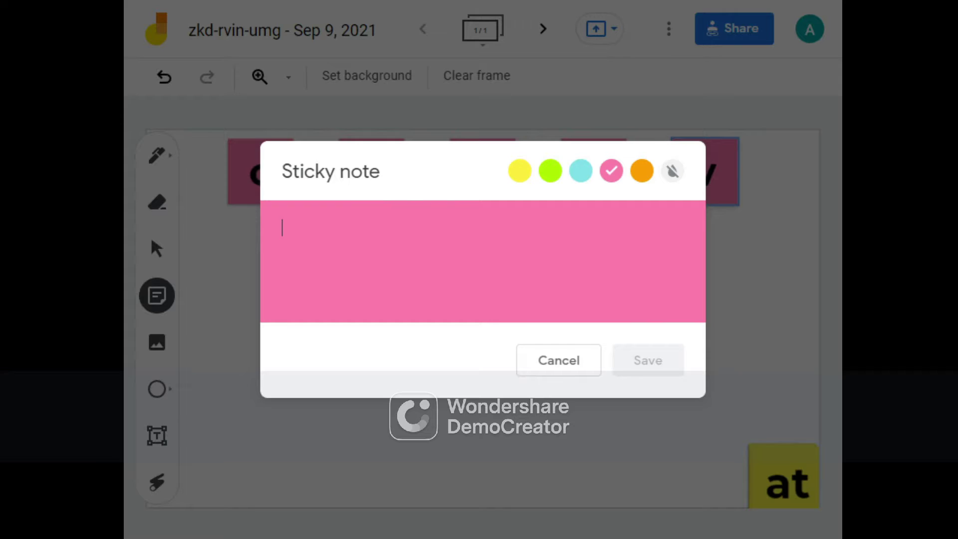
text(k)
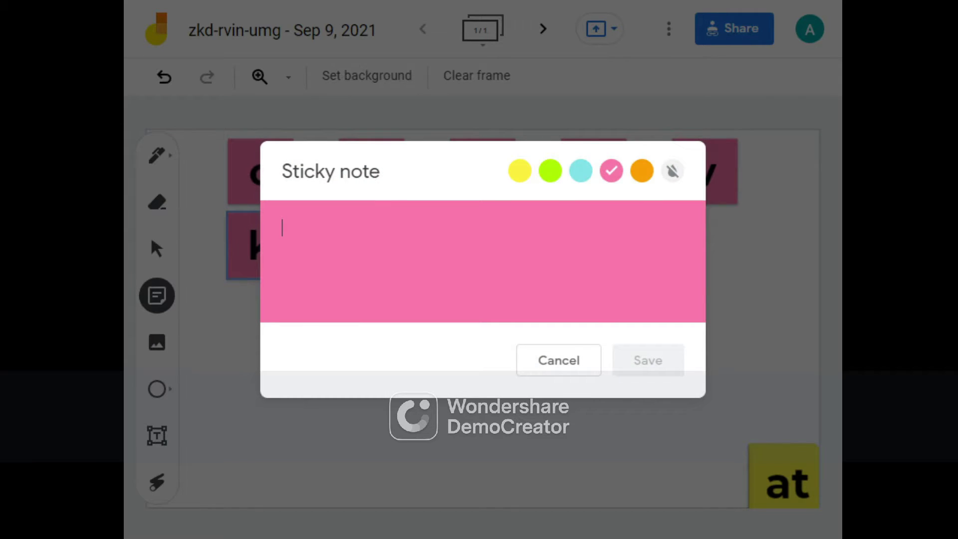
text(g)
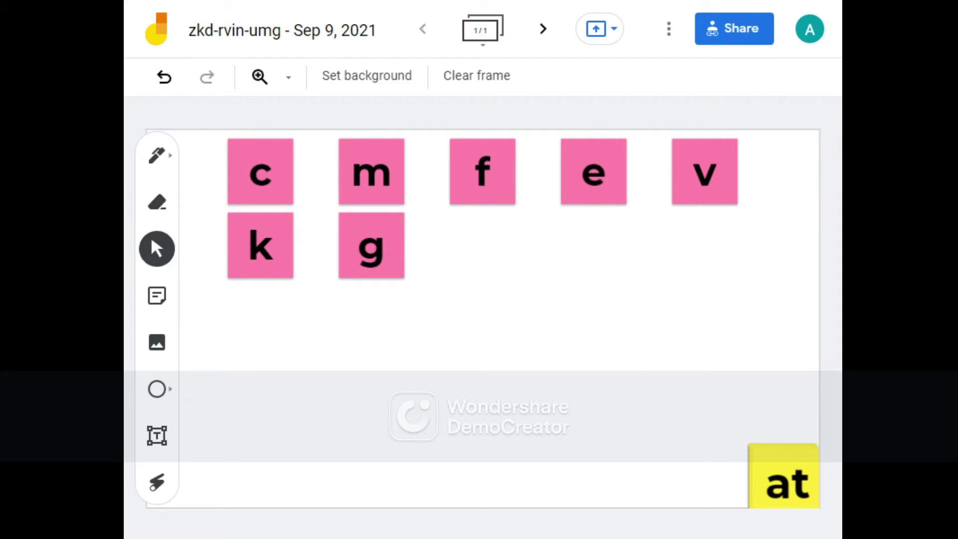
Form the word "cat" in the frame's lower-left area by placing an "at" note beside the pink "c" note
drag(260, 171, 298, 420)
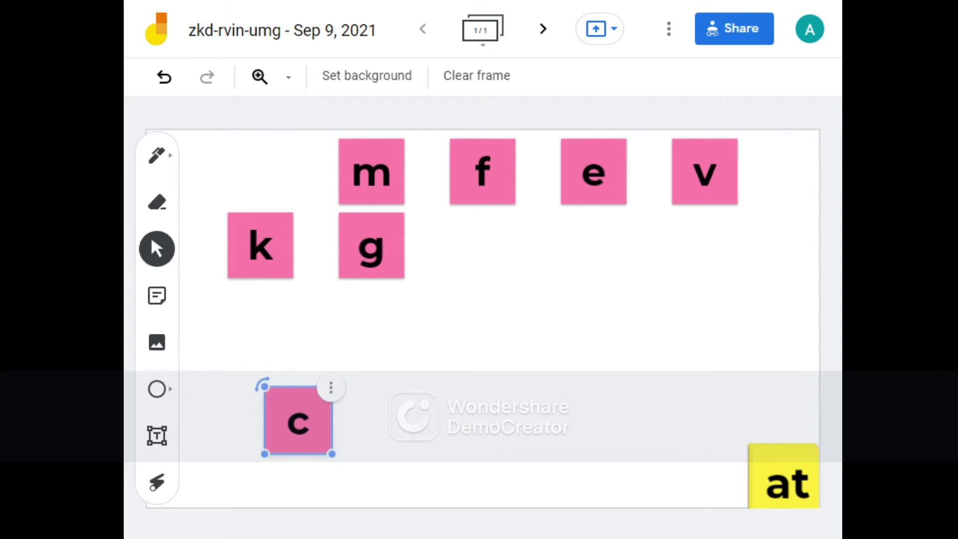
drag(783, 476, 364, 419)
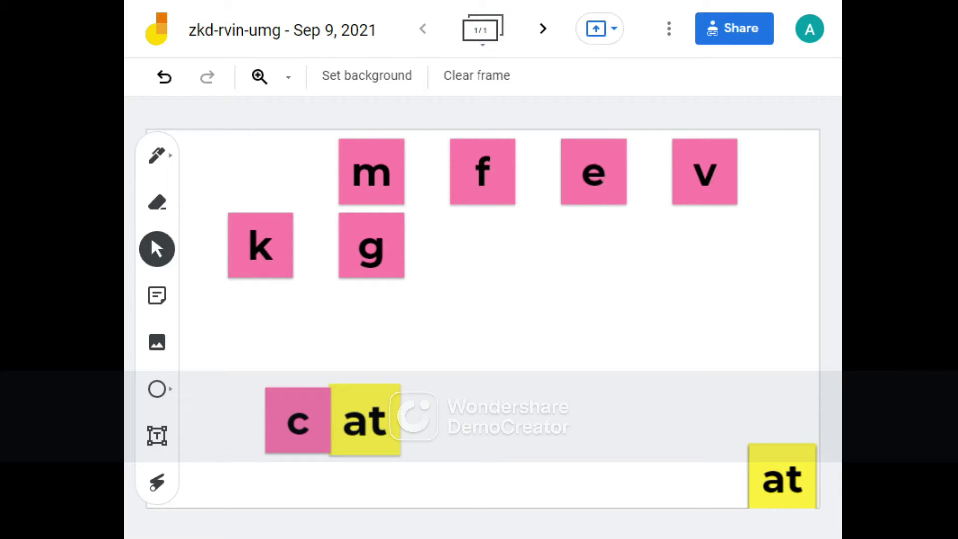
Form the words "mat" and "fat" by moving the pink "m" and "f" notes into open space and placing an "at" note beside each
drag(371, 171, 476, 424)
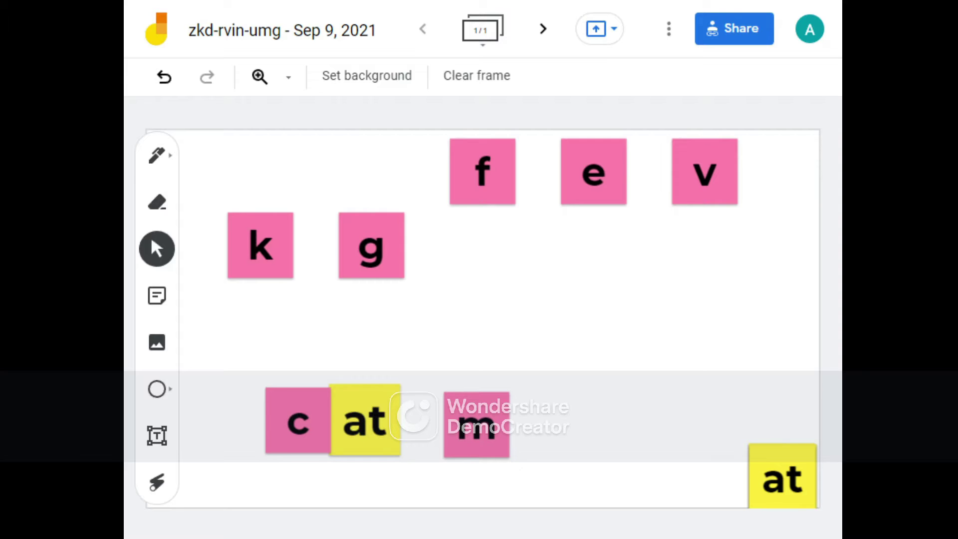
drag(782, 474, 539, 428)
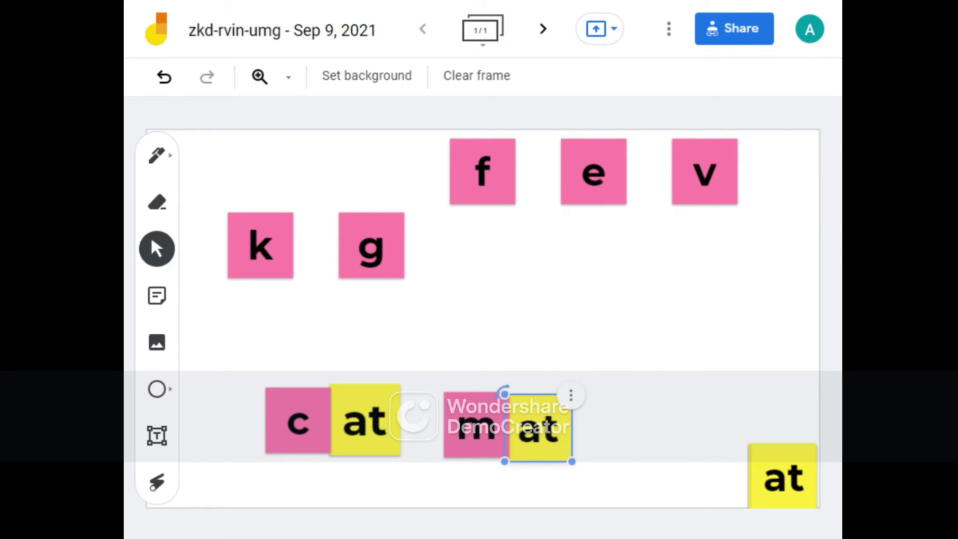
drag(482, 171, 472, 310)
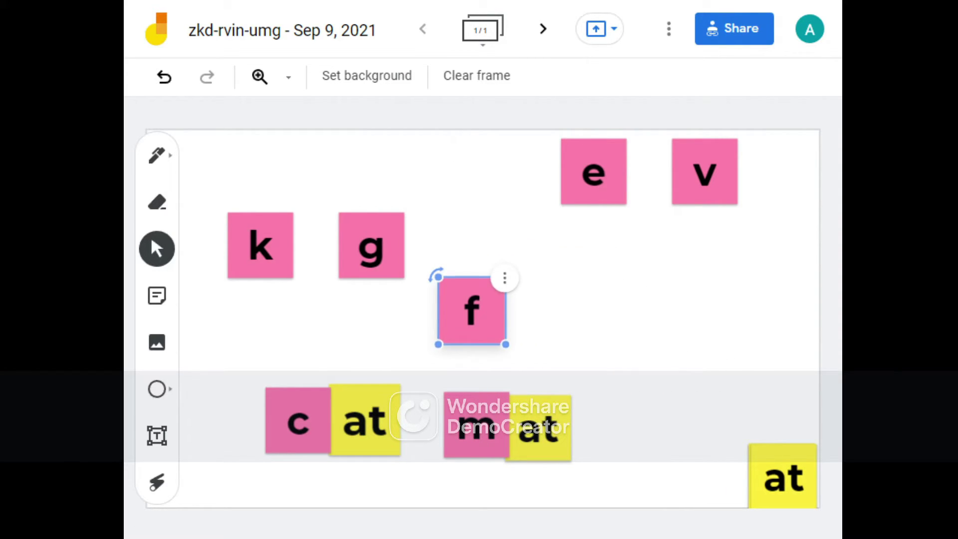
drag(782, 477, 533, 316)
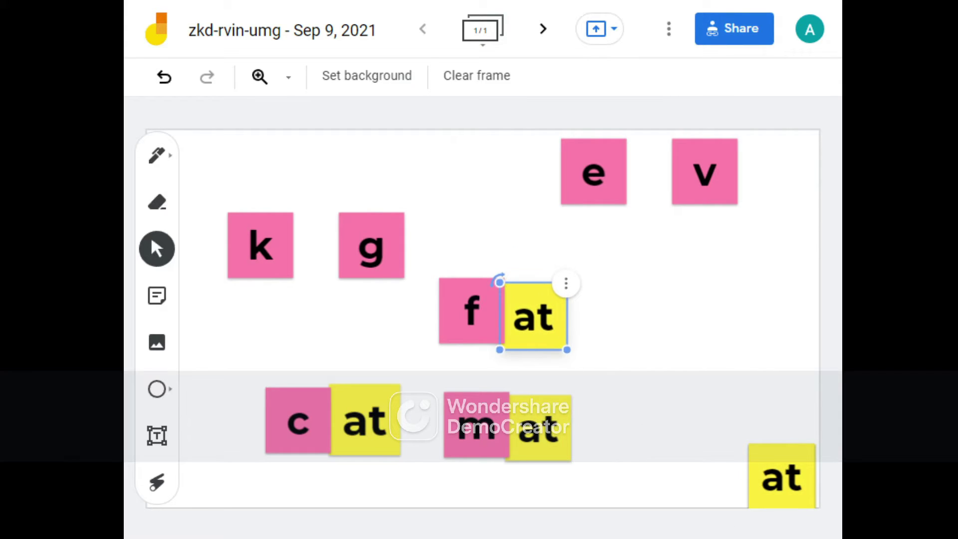
key(Escape)
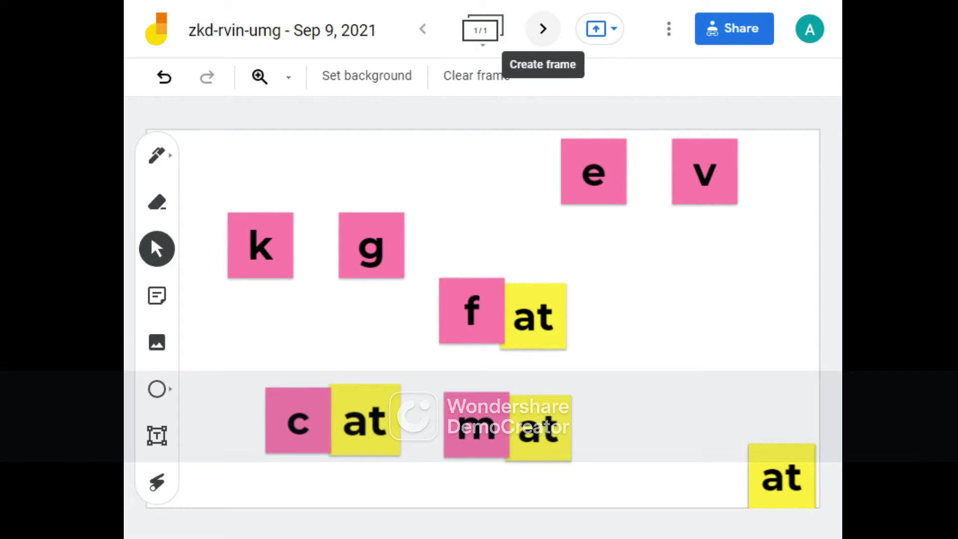
Make three duplicates of the word-making frame so the board has four identical frames
click(480, 30)
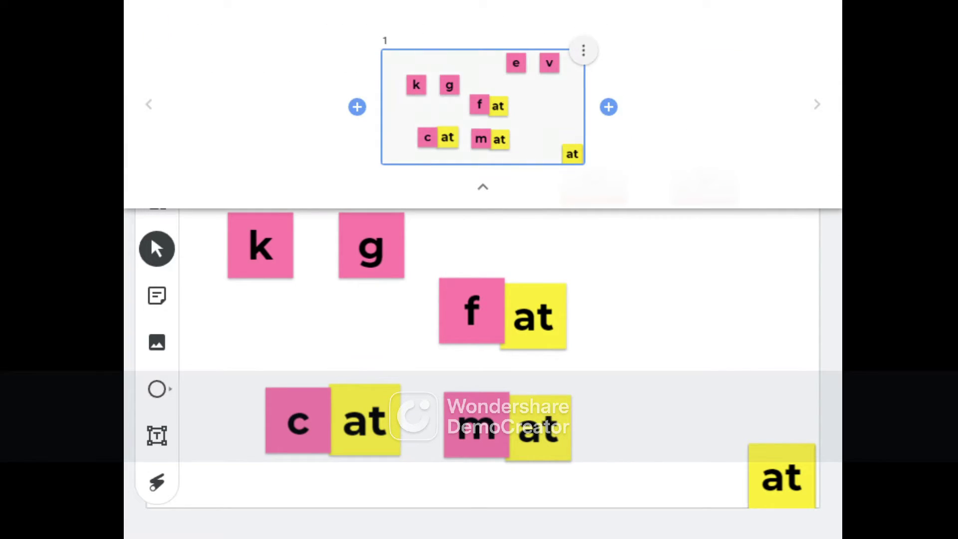
click(583, 50)
click(548, 55)
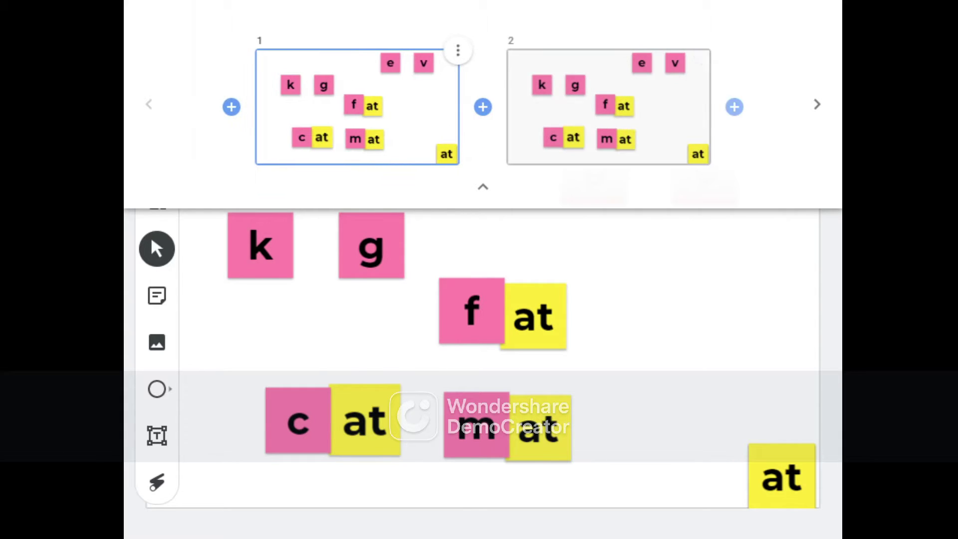
click(458, 50)
click(424, 54)
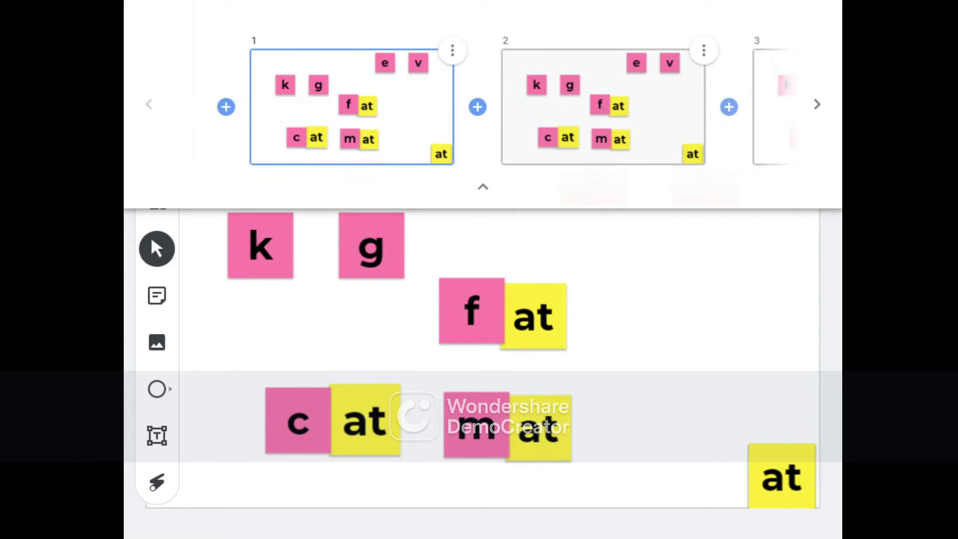
click(704, 51)
click(672, 55)
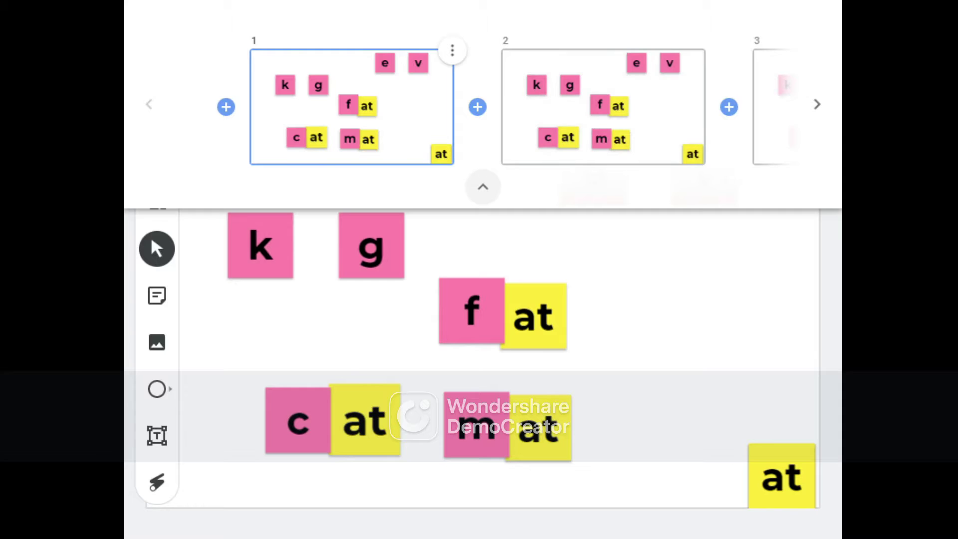
click(482, 186)
Go through the duplicated frames and create a new blank frame after the fourth one
click(543, 29)
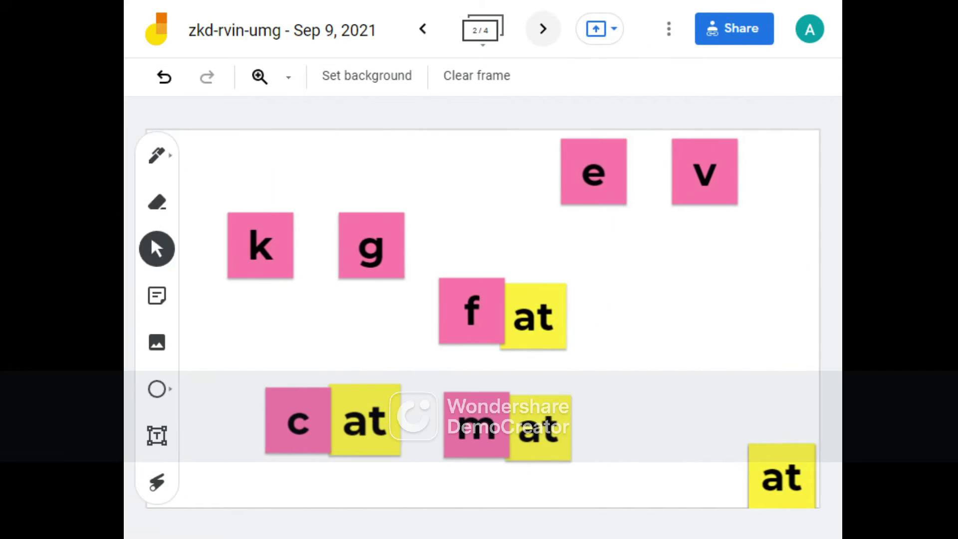
click(543, 28)
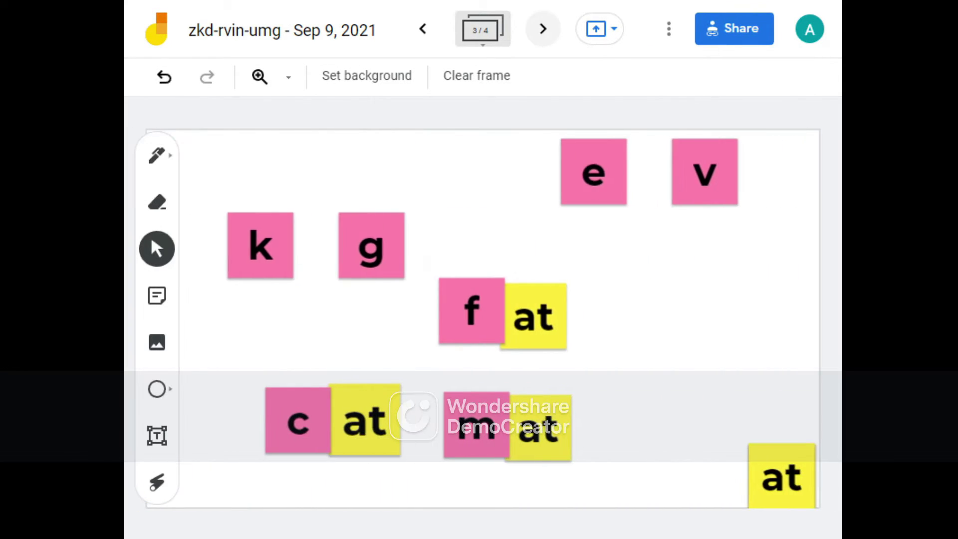
click(542, 28)
click(542, 28)
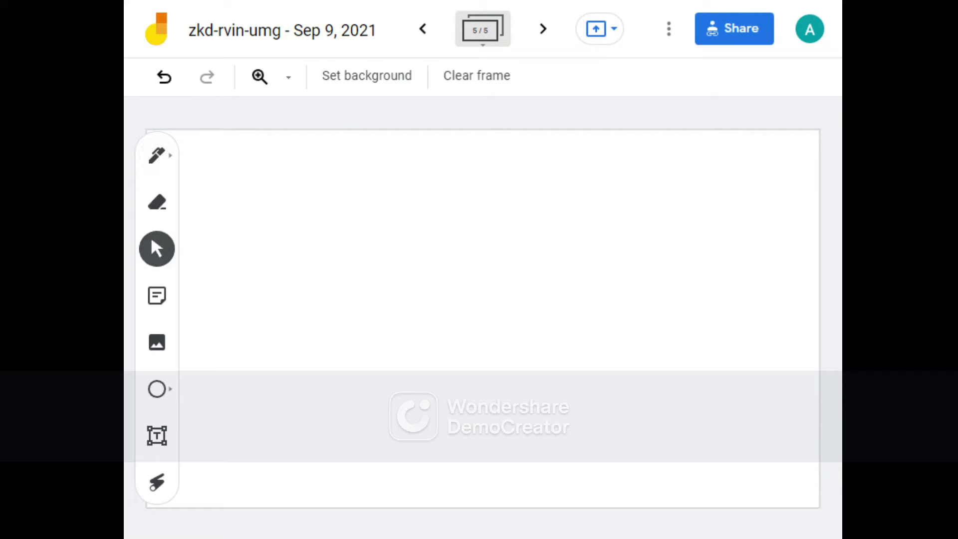
Add a pink sticky note reading "Cat" to the blank fifth frame
click(157, 296)
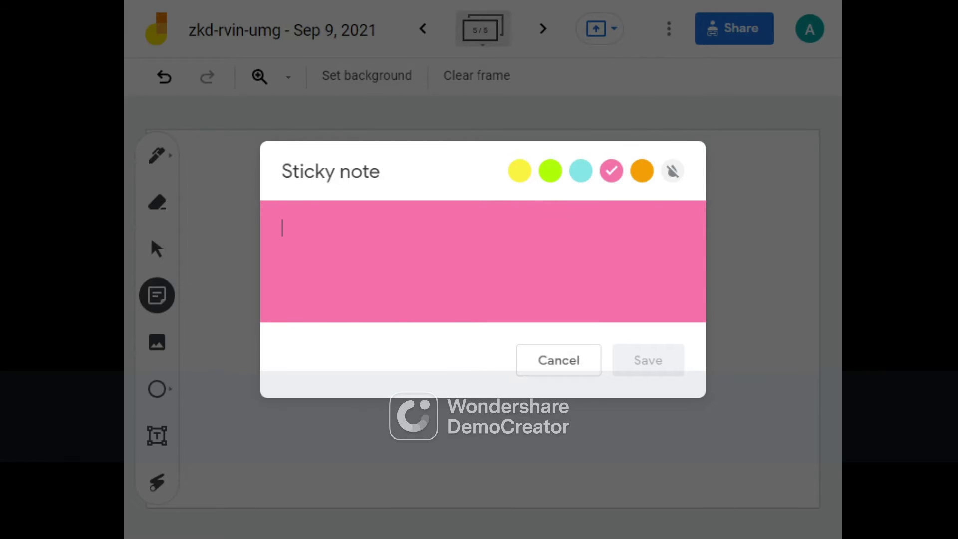
text(ca)
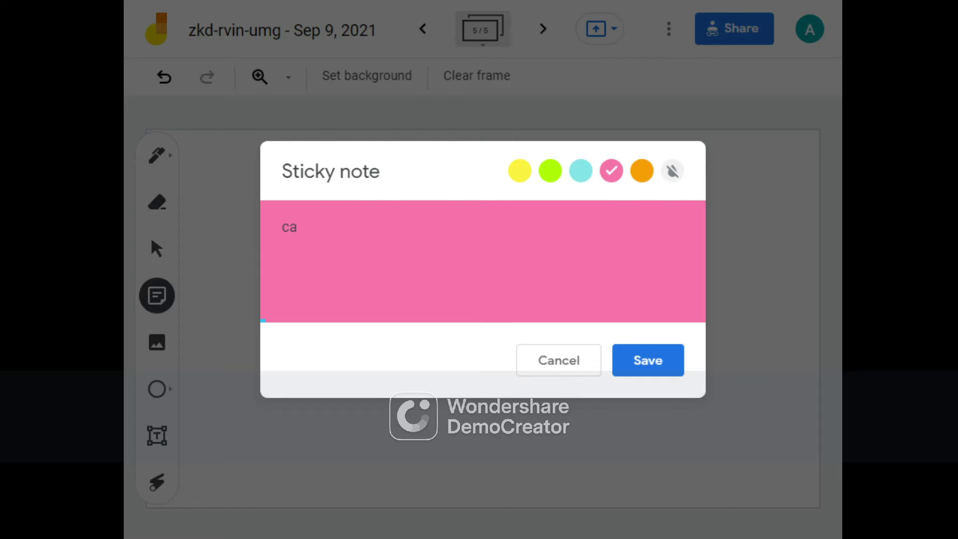
text(t)
key(BackSpace)
key(BackSpace)
key(BackSpace)
text(Car)
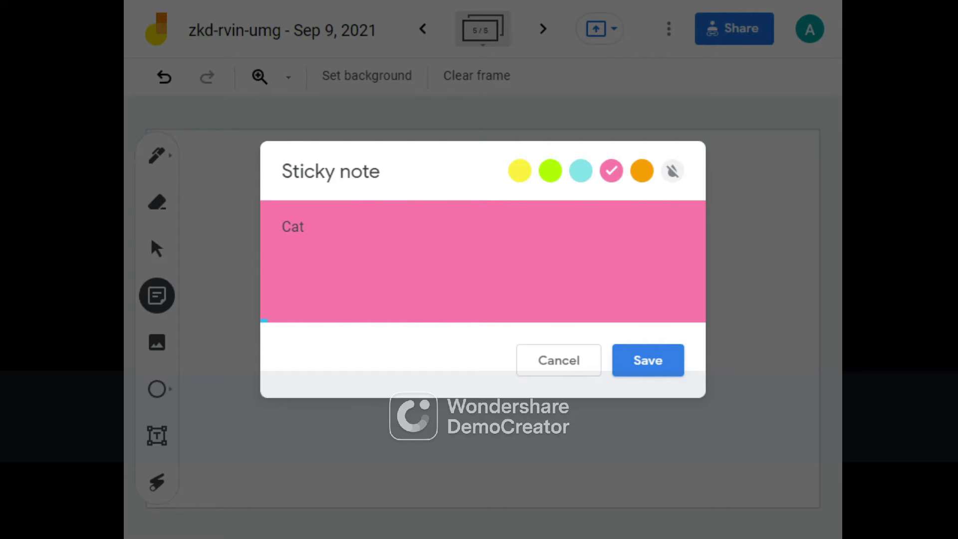
key(Return)
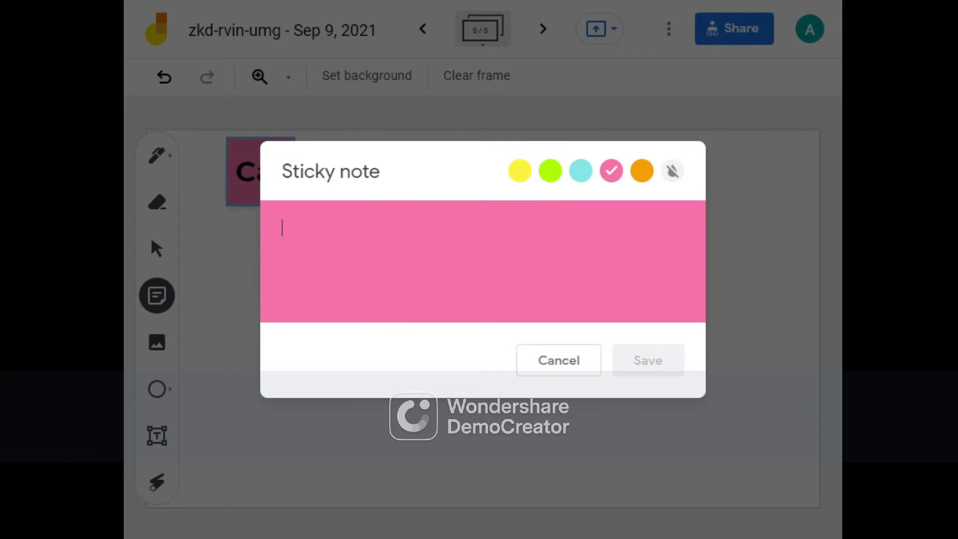
Add a pink sticky note reading "The", with a capital T
text(th)
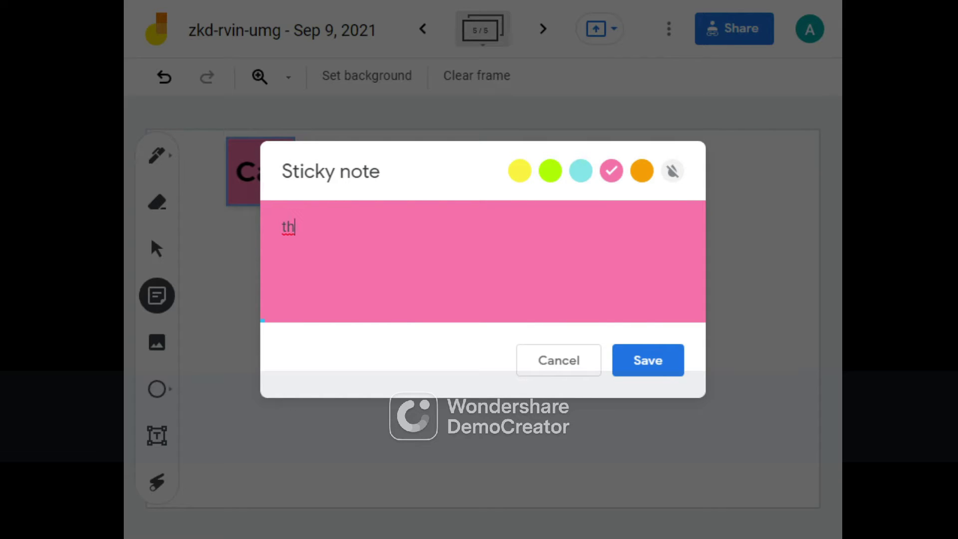
key(BackSpace)
key(BackSpace)
text(Th)
key(Return)
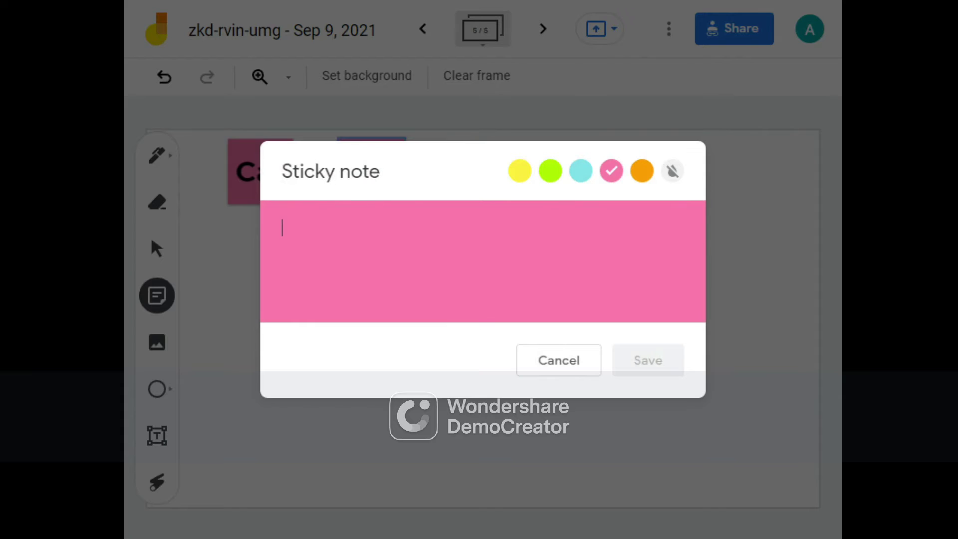
Add three more pink sticky notes reading "ate", "the" and "rat", and finish adding notes
text(ate)
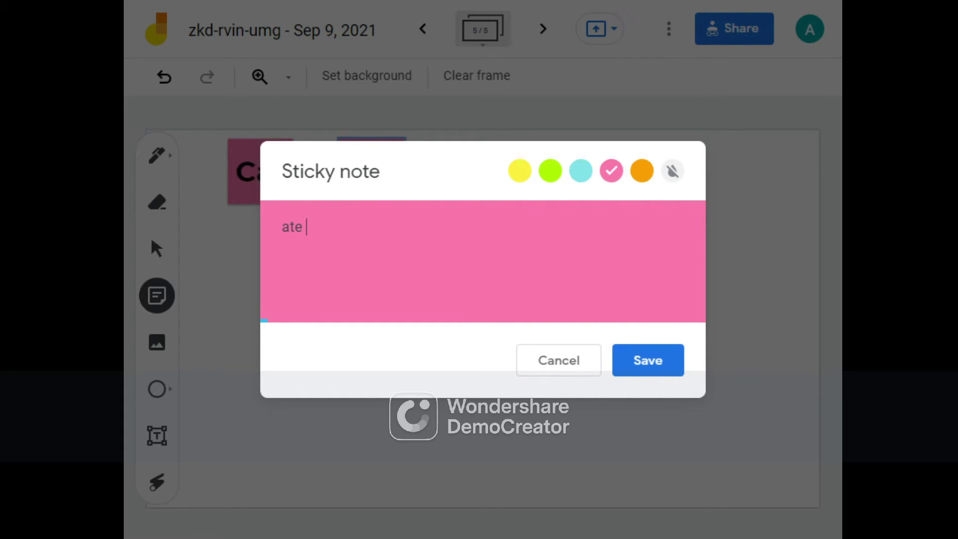
key(Return)
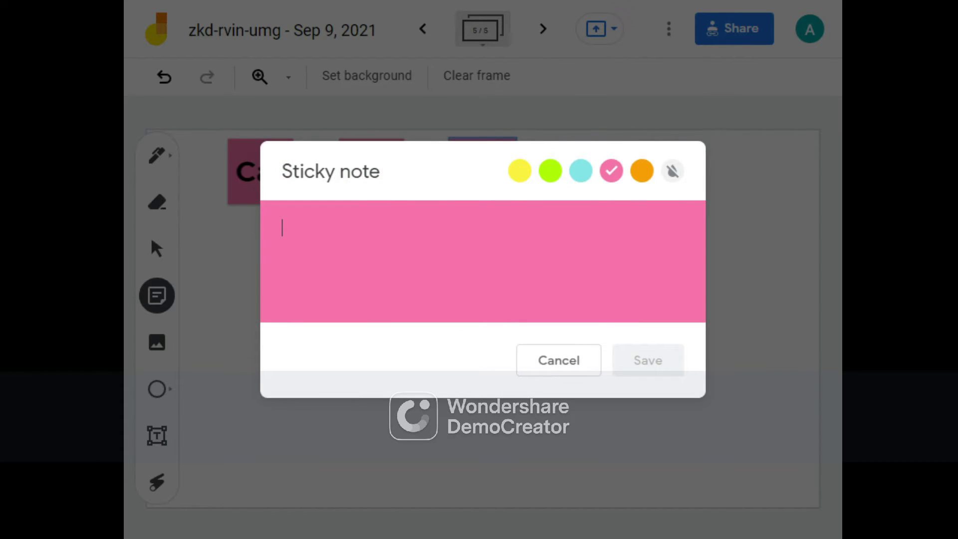
text(the)
key(Return)
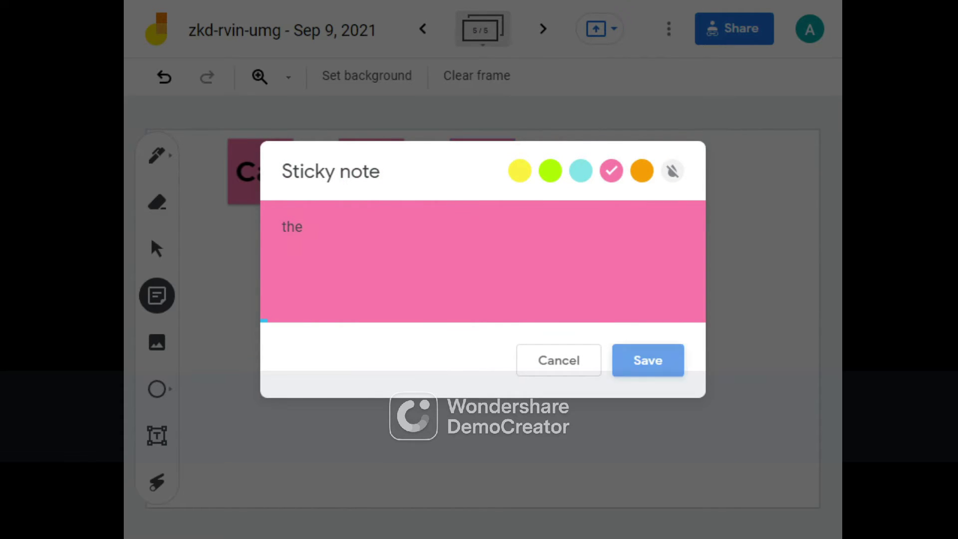
text(r)
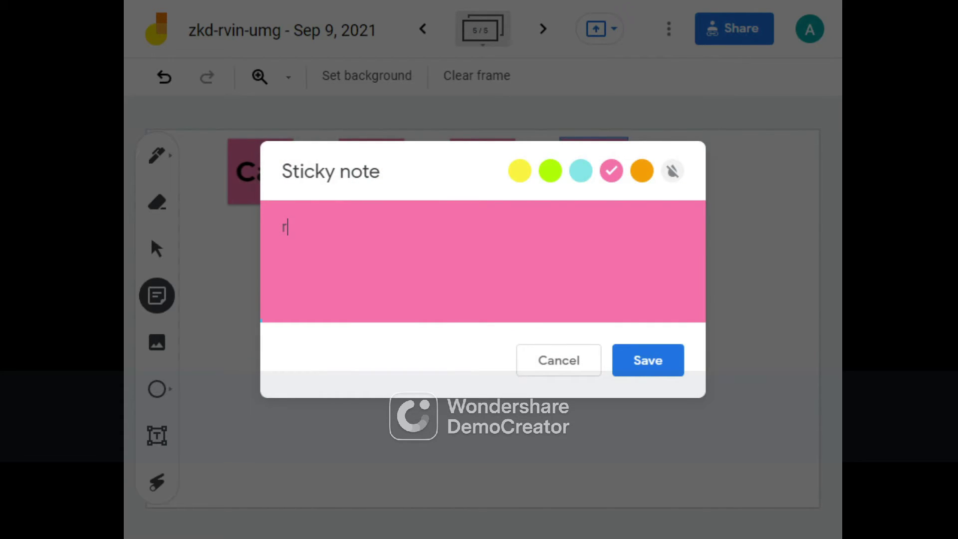
text(atr)
key(BackSpace)
key(Return)
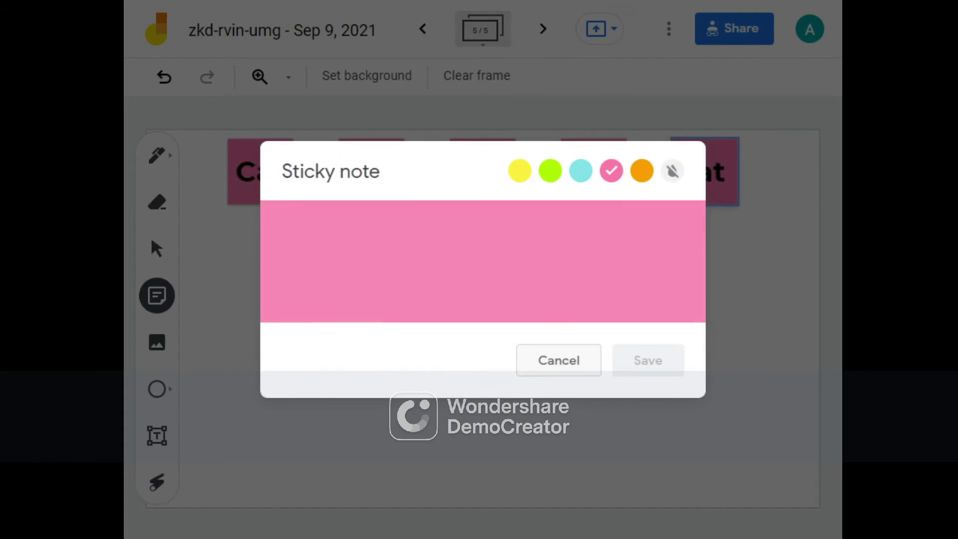
key(Escape)
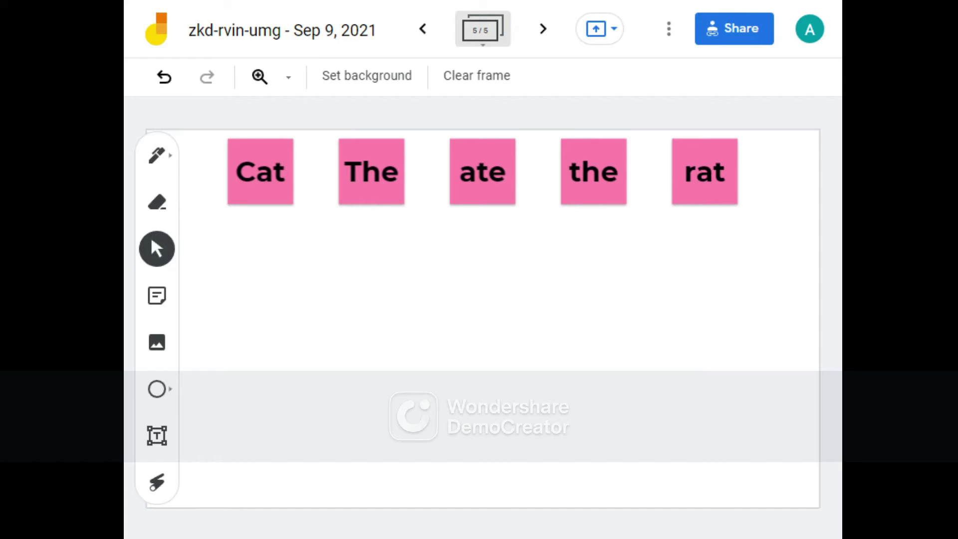
Edit the "Cat" sticky note so it reads "cat" in lowercase
click(260, 171)
click(293, 138)
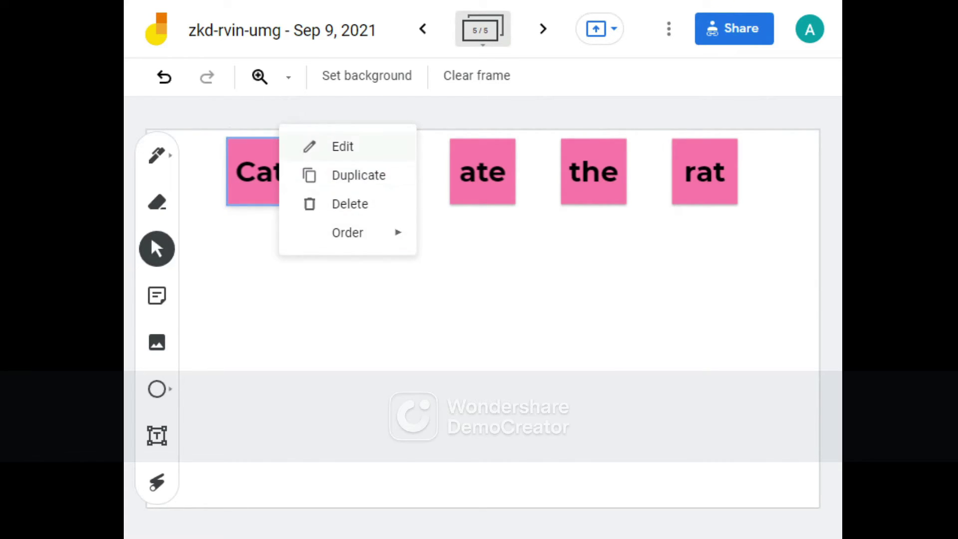
click(342, 145)
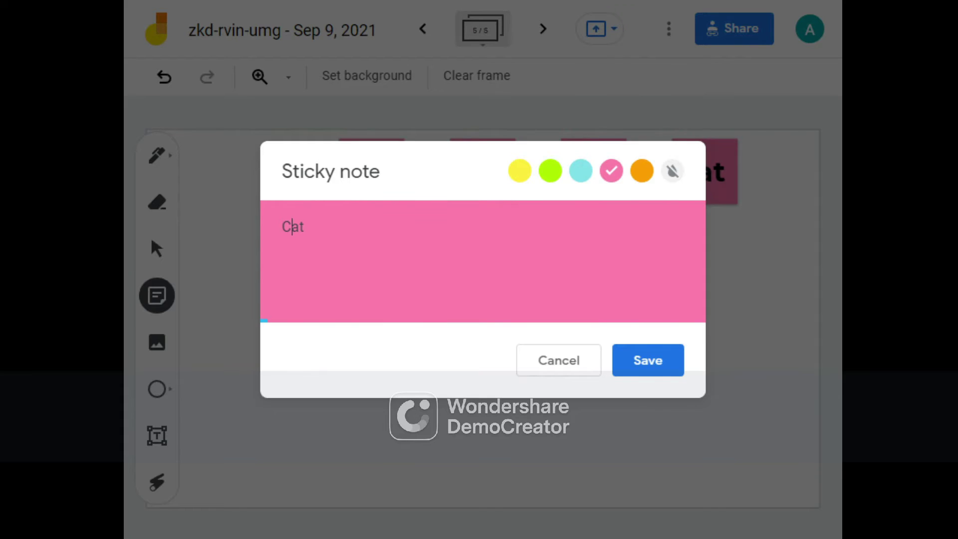
key(Delete)
text(C)
key(BackSpace)
text(c//)
key(BackSpace)
key(BackSpace)
click(648, 359)
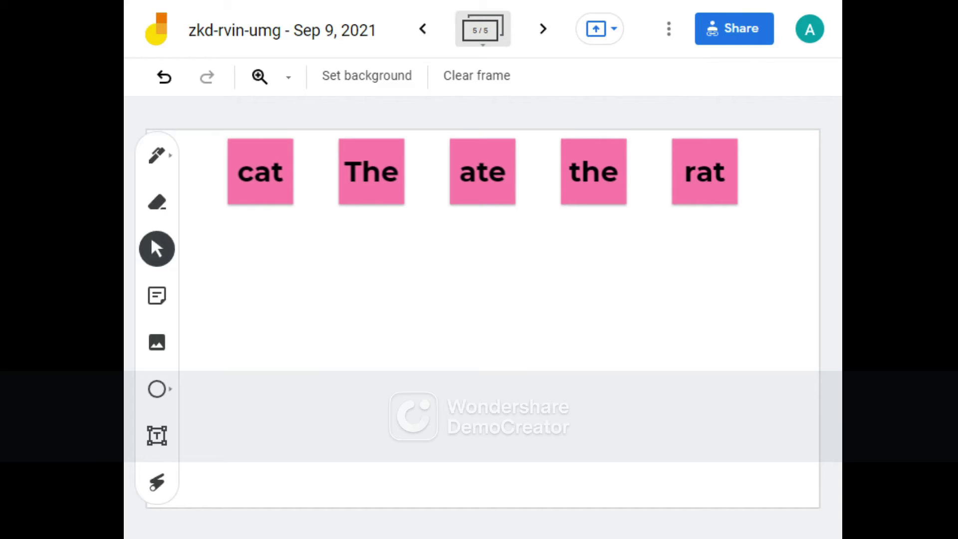
Gather the "The", "cat", "the", "rat" and "ate" notes into one stack in the frame's lower-left corner
drag(371, 171, 304, 279)
drag(259, 171, 379, 177)
drag(305, 279, 241, 451)
drag(378, 174, 242, 448)
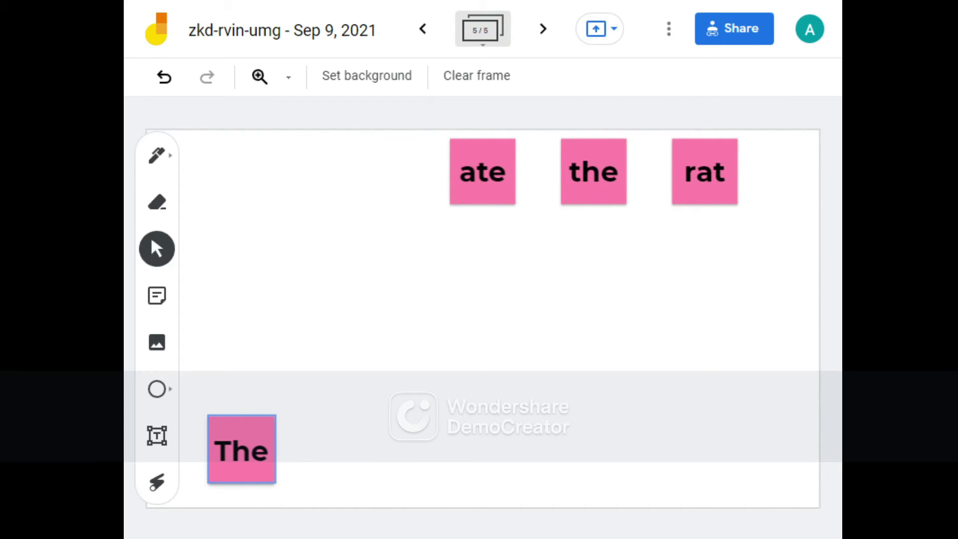
drag(593, 172, 242, 451)
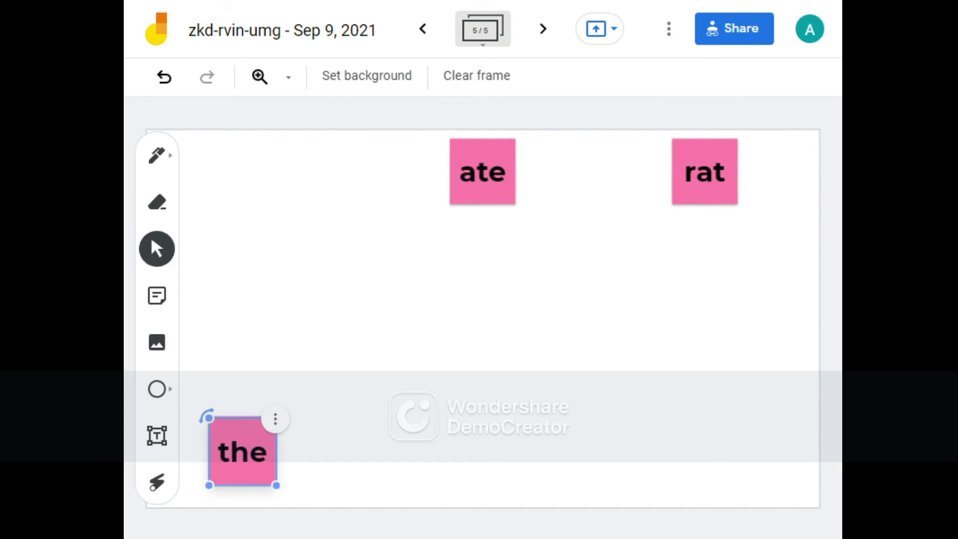
key(Escape)
drag(705, 172, 238, 450)
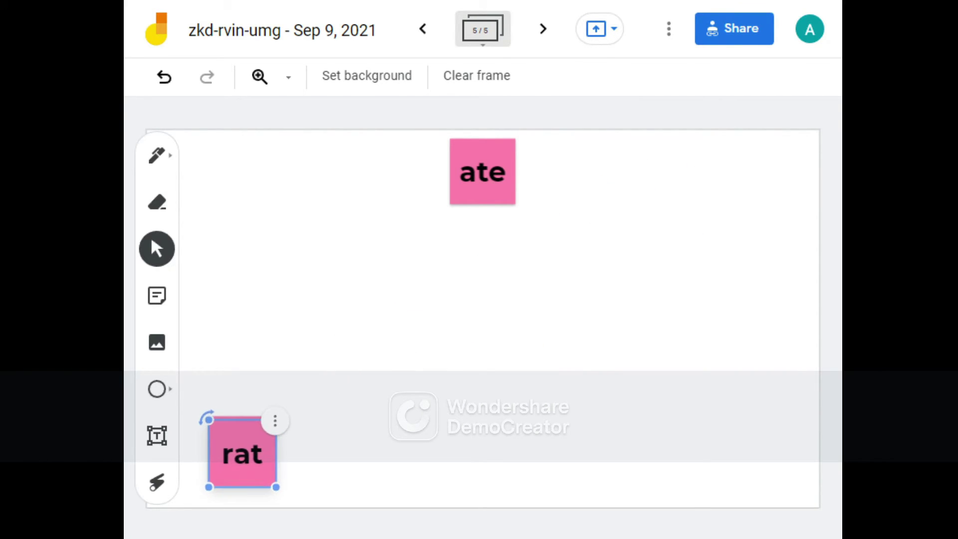
key(Escape)
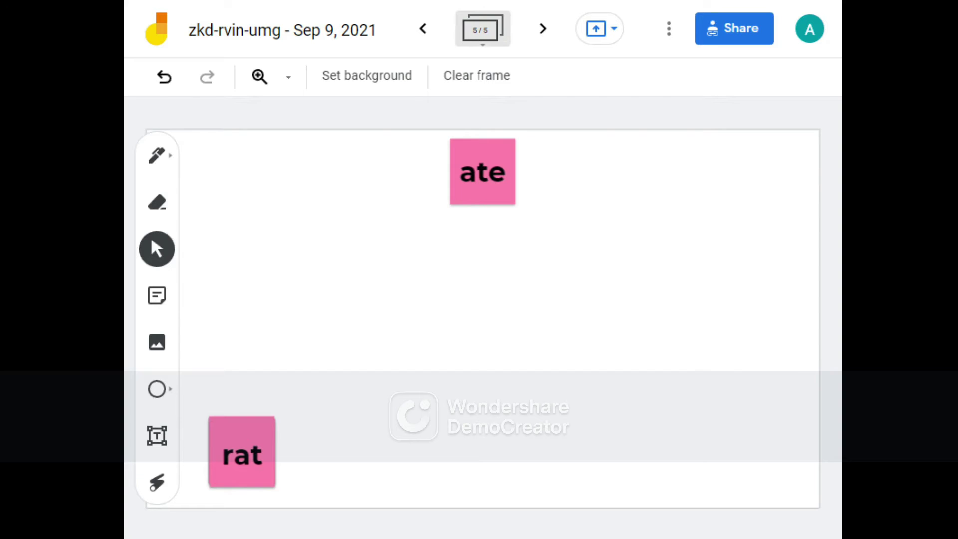
drag(482, 172, 242, 452)
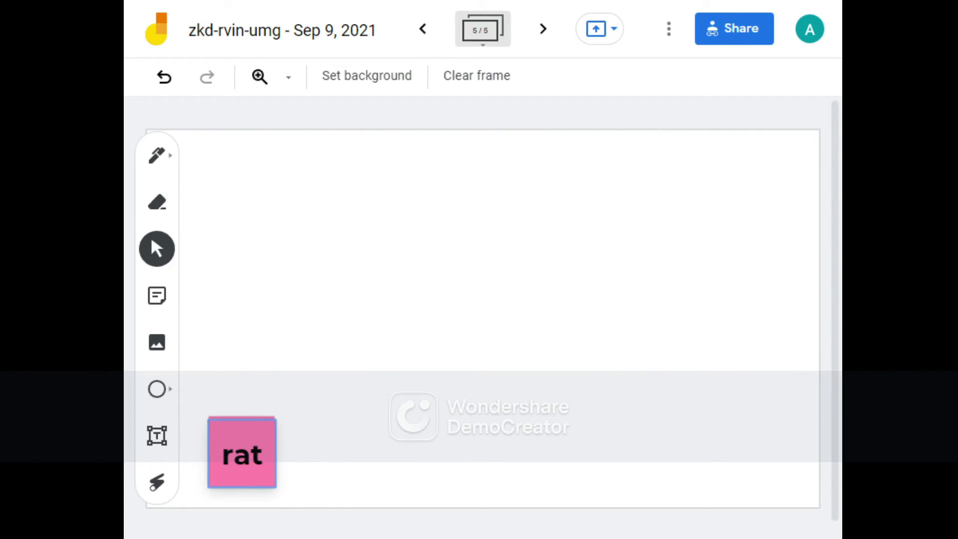
key(Escape)
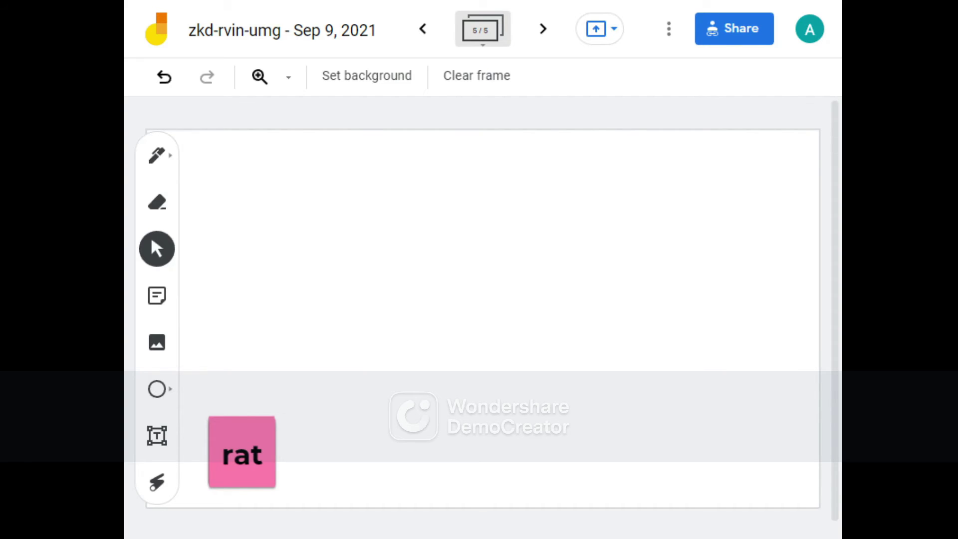
Add a pink sticky note containing a full stop
click(157, 296)
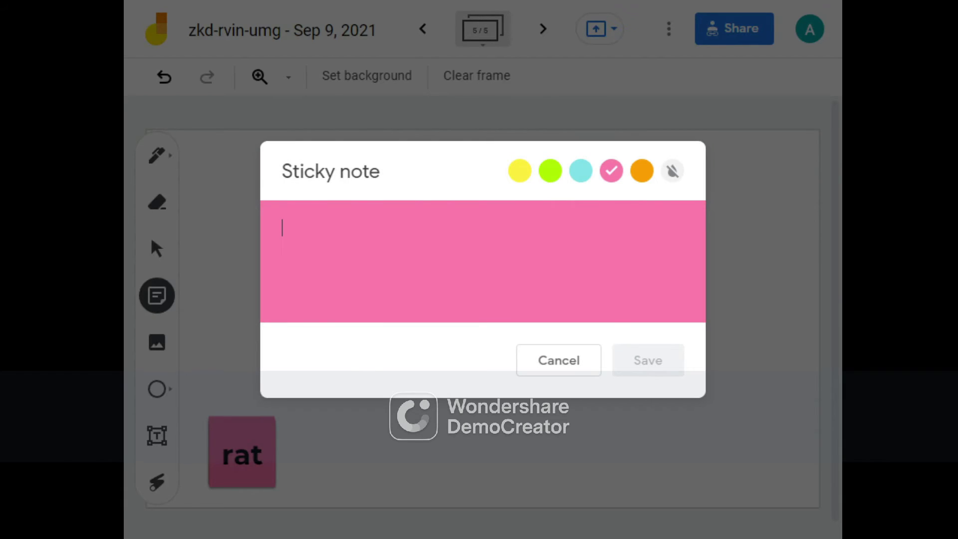
text(.)
key(Return)
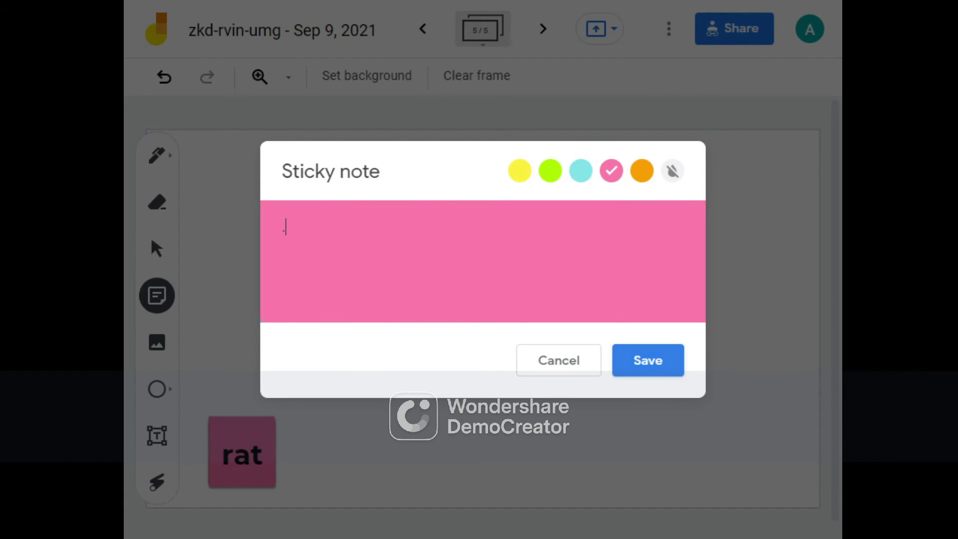
Add three pink sticky notes containing a comma, a question mark and an exclamation mark, and finish adding notes
text(,)
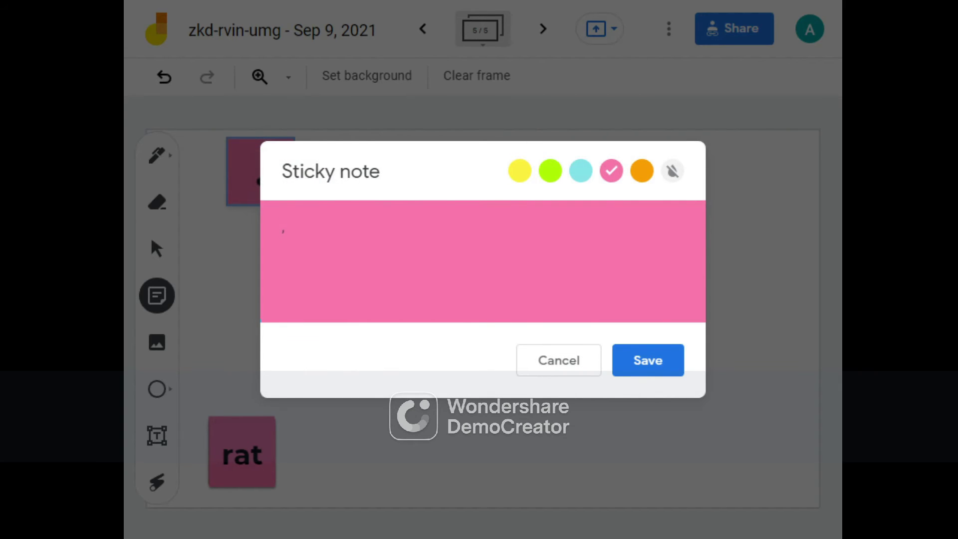
key(Return)
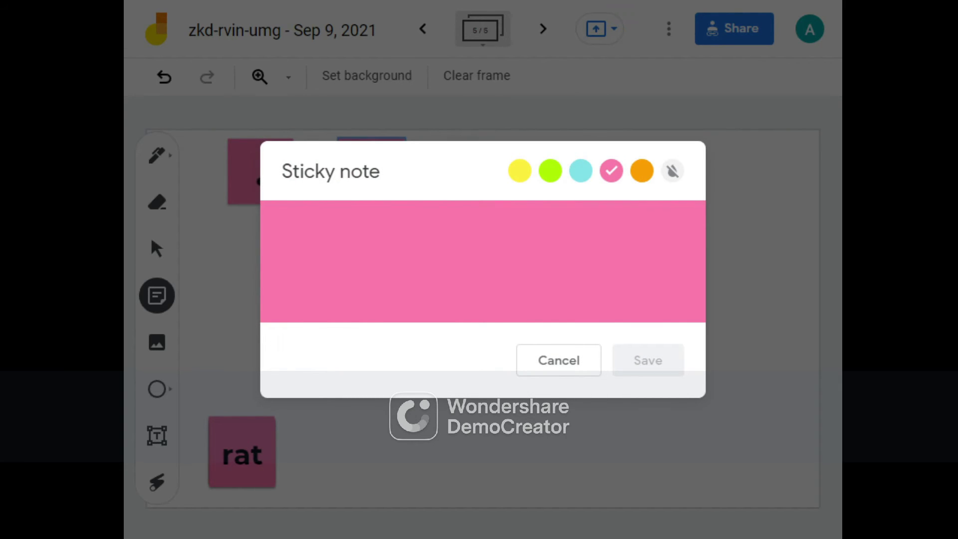
text(?)
key(Return)
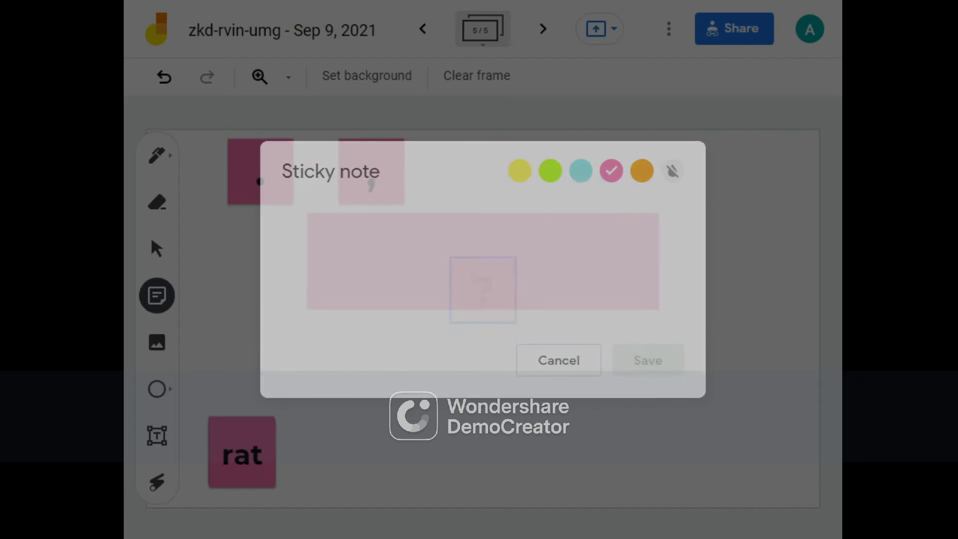
text(!)
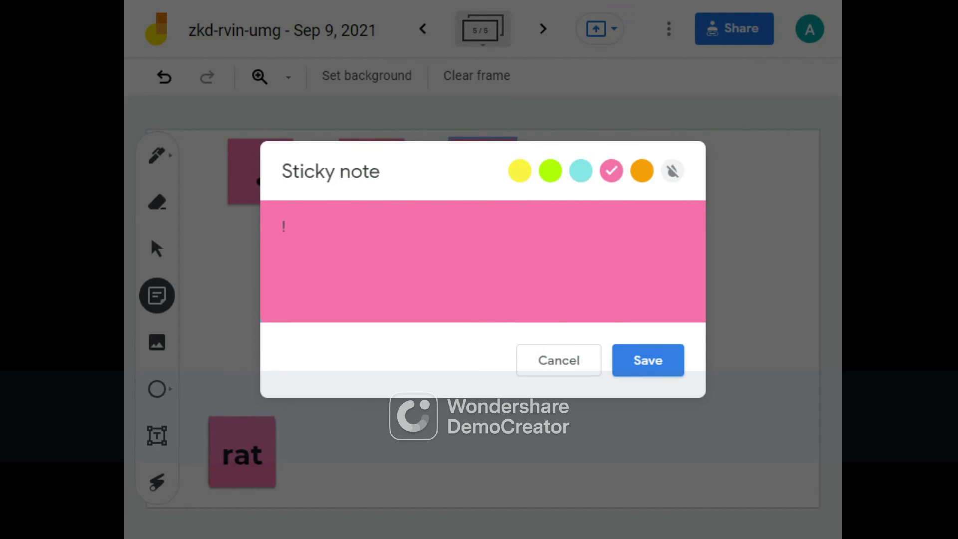
key(Return)
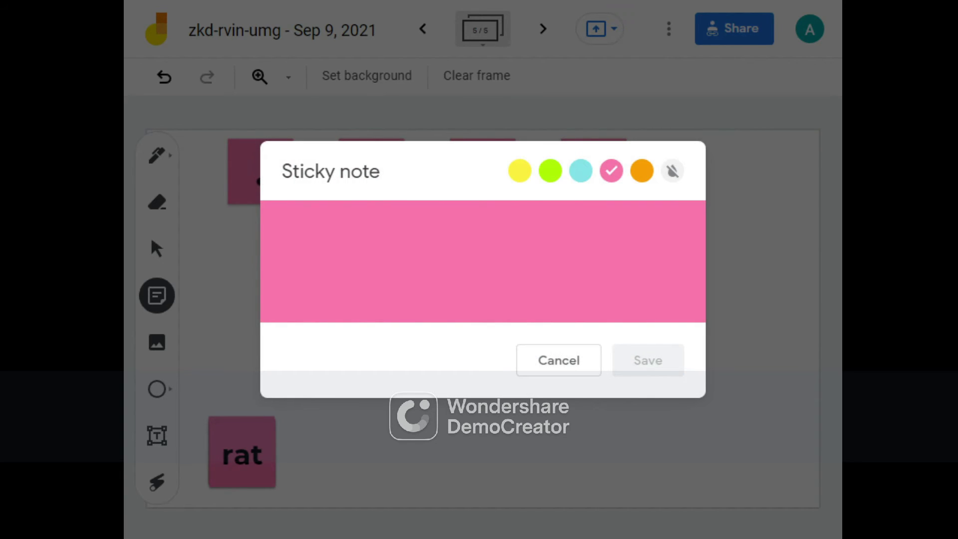
key(Escape)
Line up the full stop, comma, question mark and exclamation mark notes in a row between the two word stacks
drag(260, 172, 345, 448)
drag(371, 171, 436, 446)
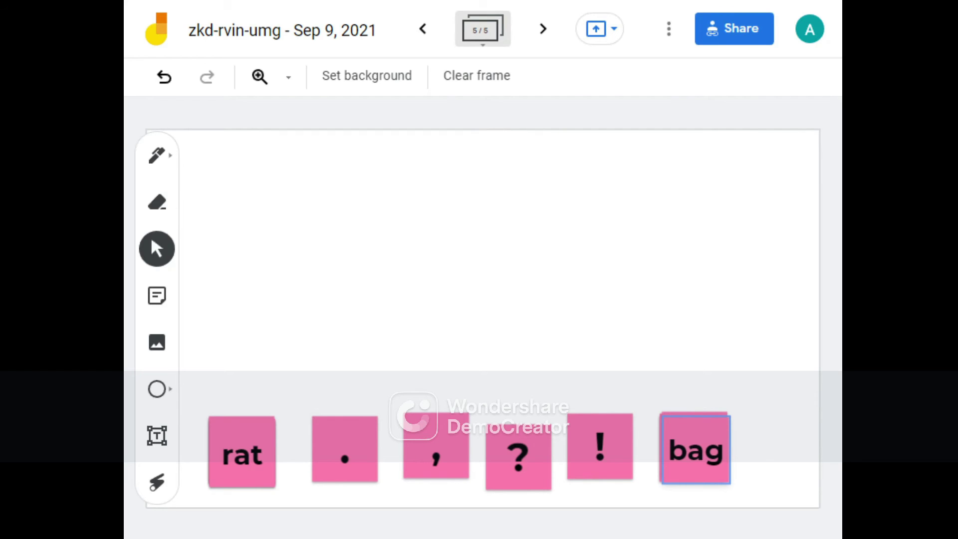
mouse_move(518, 457)
mouse_down()
mouse_move(523, 443)
mouse_move(515, 448)
mouse_up()
key(Escape)
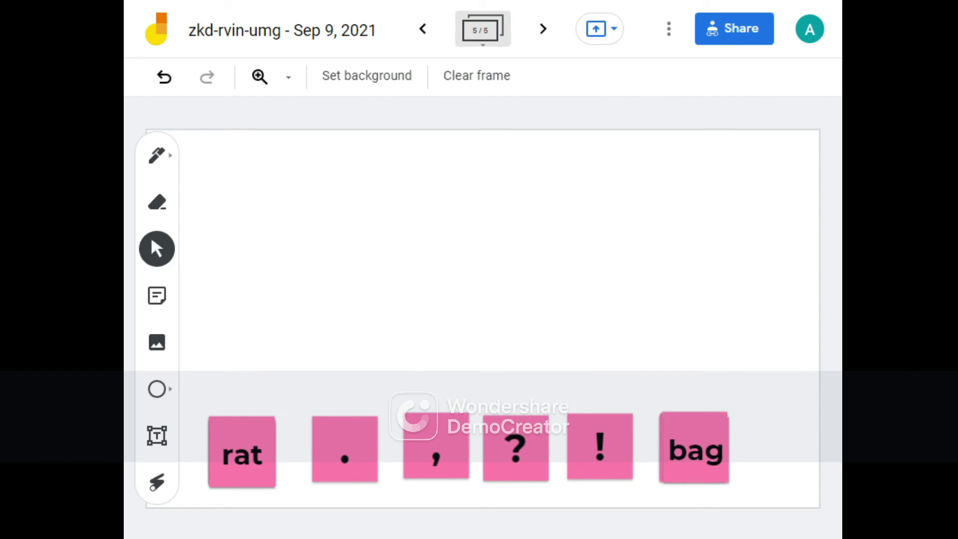
Spread the "ate", "the" and "rat" notes across the frame's middle and right, and place "The" at the left as the sentence start
drag(242, 451, 437, 324)
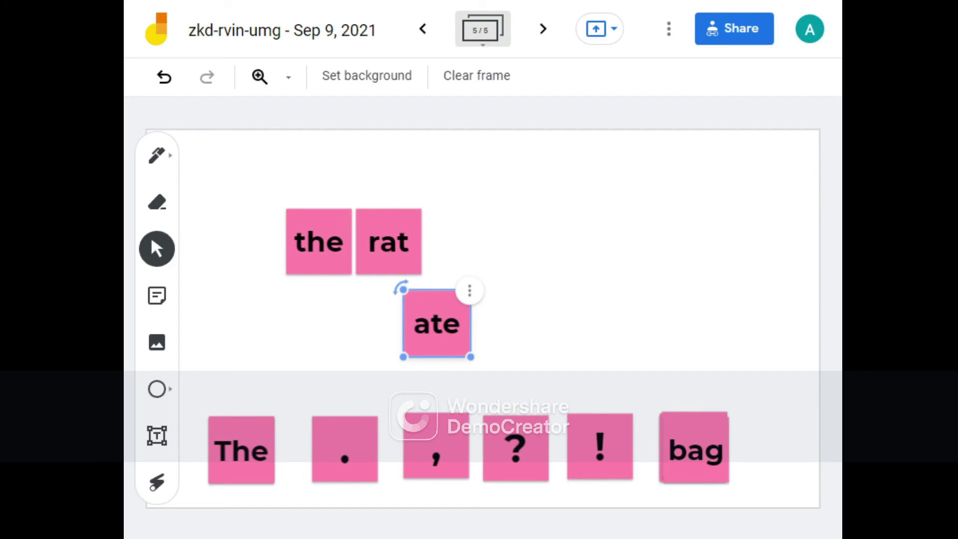
drag(319, 241, 692, 317)
drag(388, 242, 625, 296)
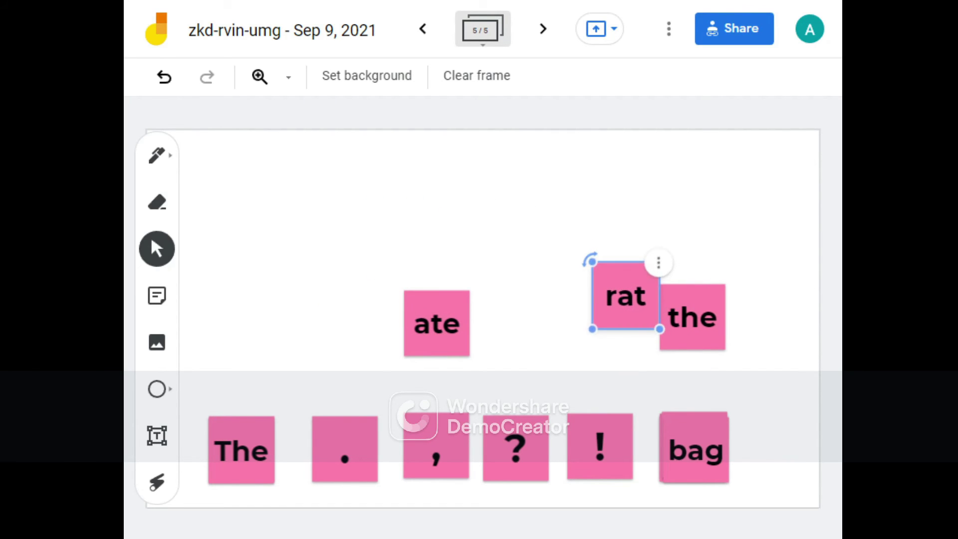
drag(242, 451, 232, 253)
drag(436, 323, 299, 253)
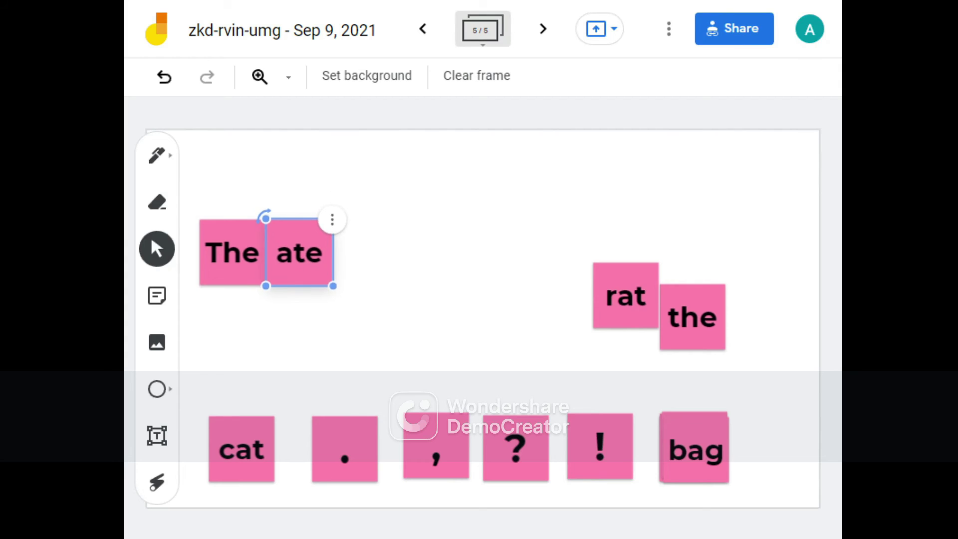
key(Escape)
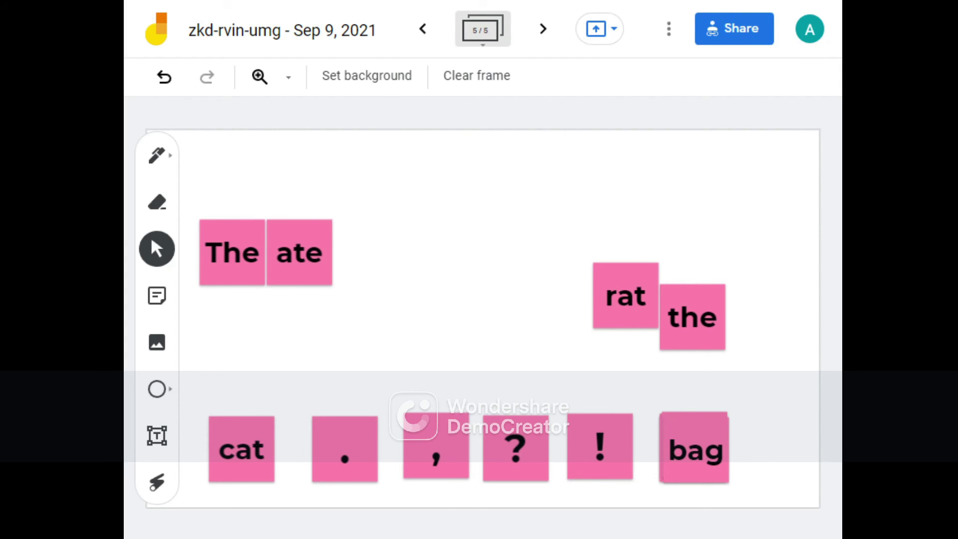
drag(299, 252, 464, 290)
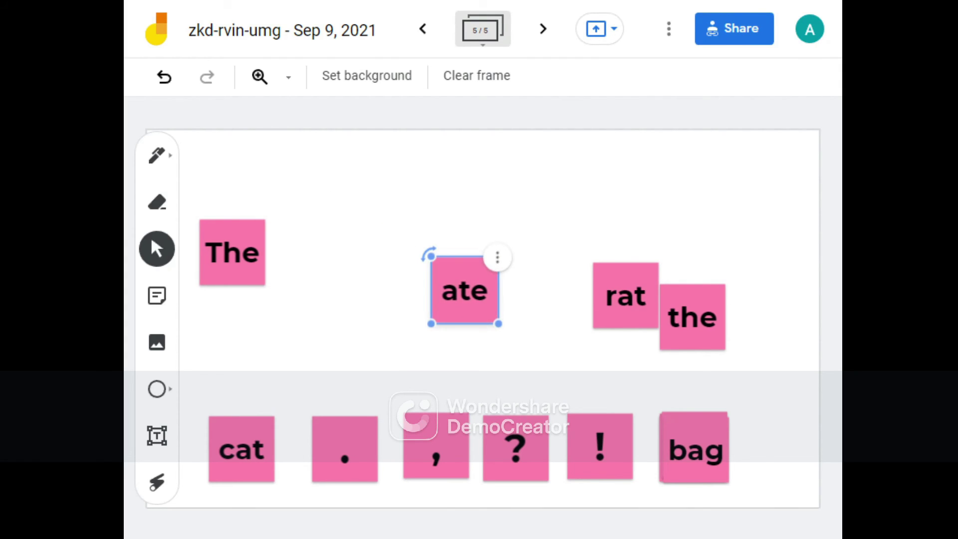
key(Escape)
Line up the "cat", "ate", "the", "rat" and full stop notes after "The" to build the sentence "The cat ate the rat."
drag(241, 449, 298, 255)
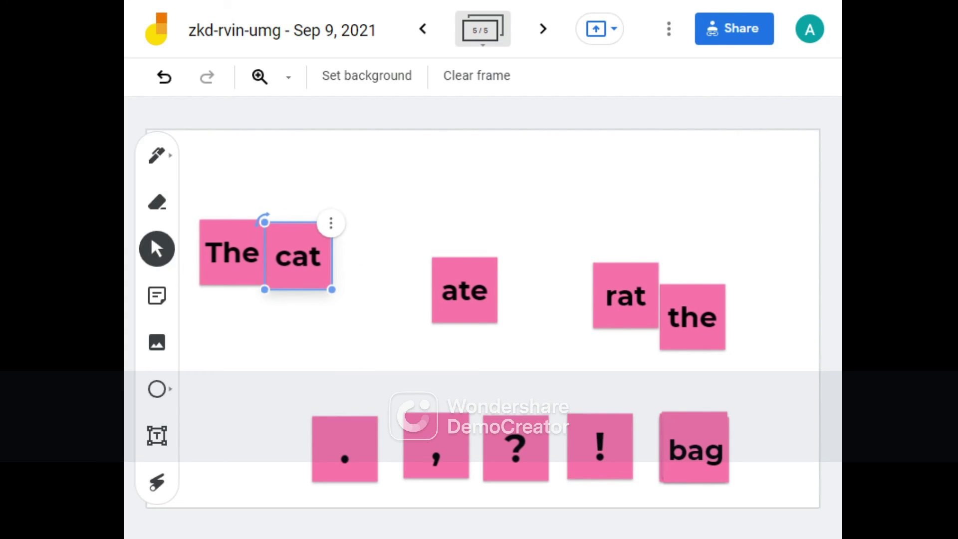
key(Escape)
drag(464, 289, 363, 260)
key(Escape)
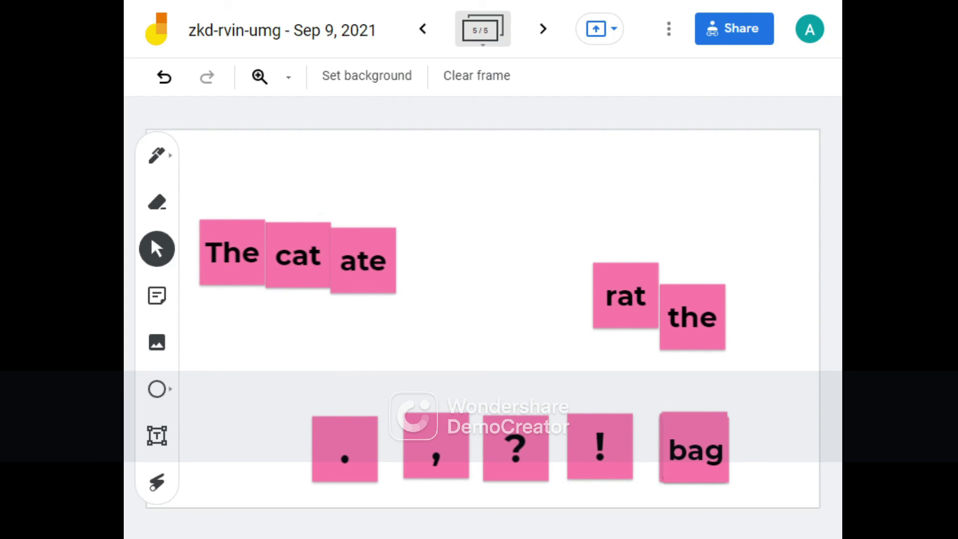
drag(692, 316, 425, 269)
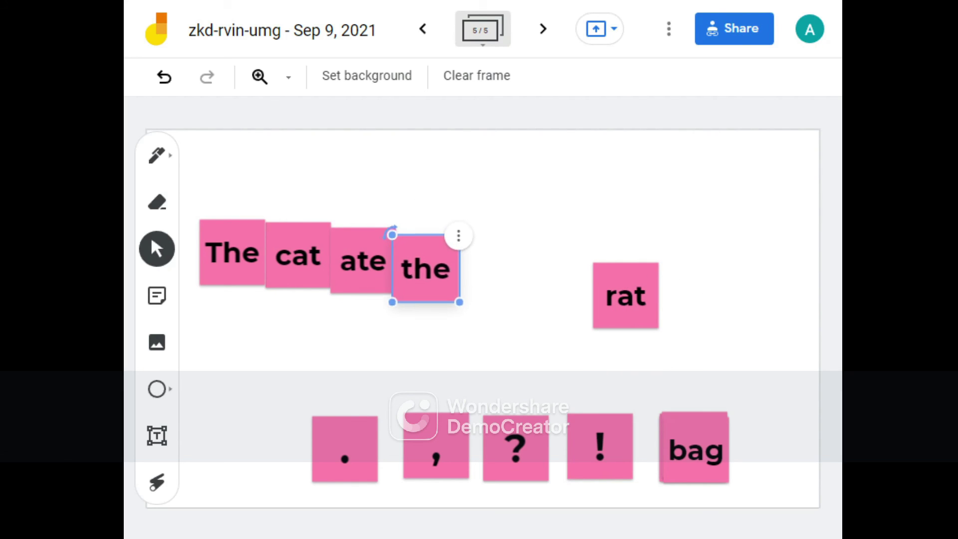
key(Escape)
drag(625, 295, 476, 264)
key(Escape)
drag(344, 449, 577, 259)
drag(476, 265, 499, 258)
Build the question "Where is the bag?" below the first sentence from the stacked word notes and the question mark note
drag(695, 449, 515, 345)
drag(693, 445, 430, 344)
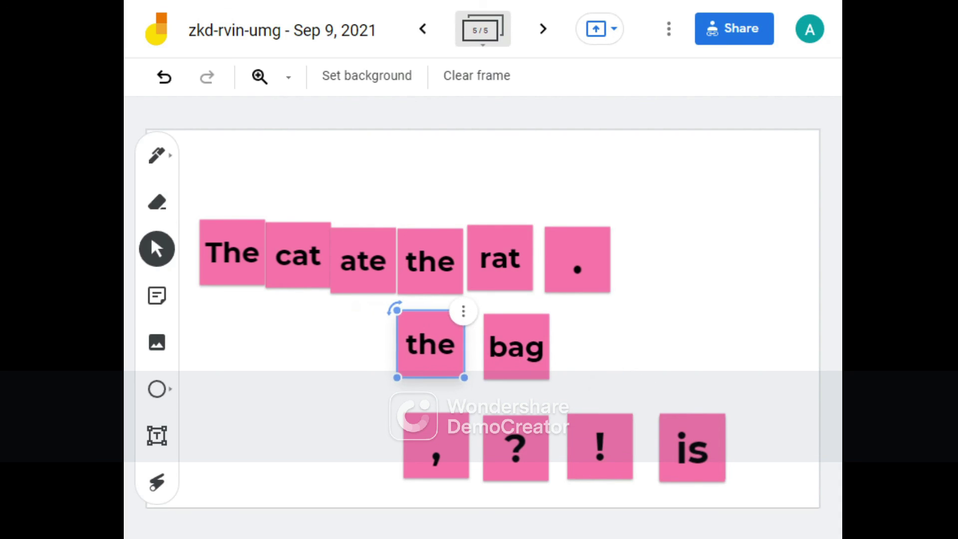
drag(693, 446, 347, 346)
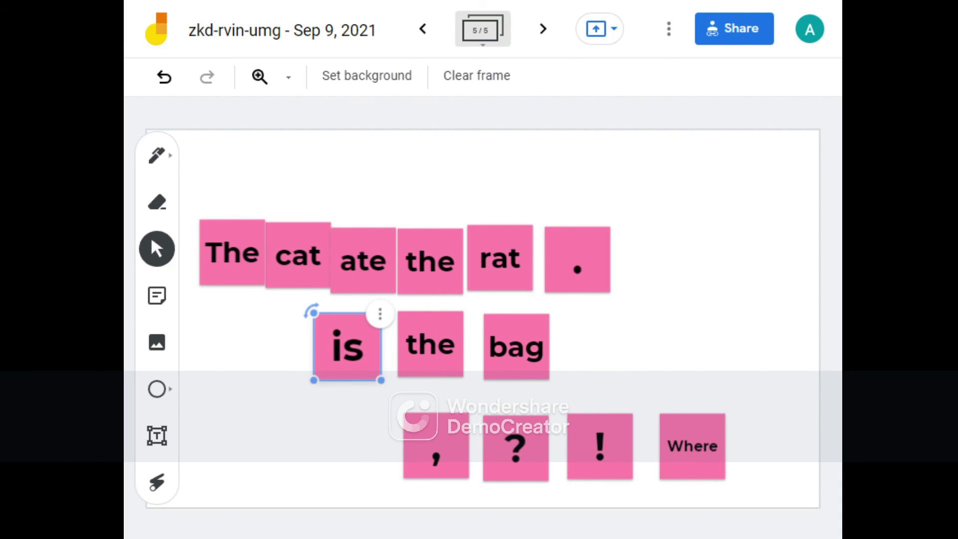
drag(692, 446, 247, 346)
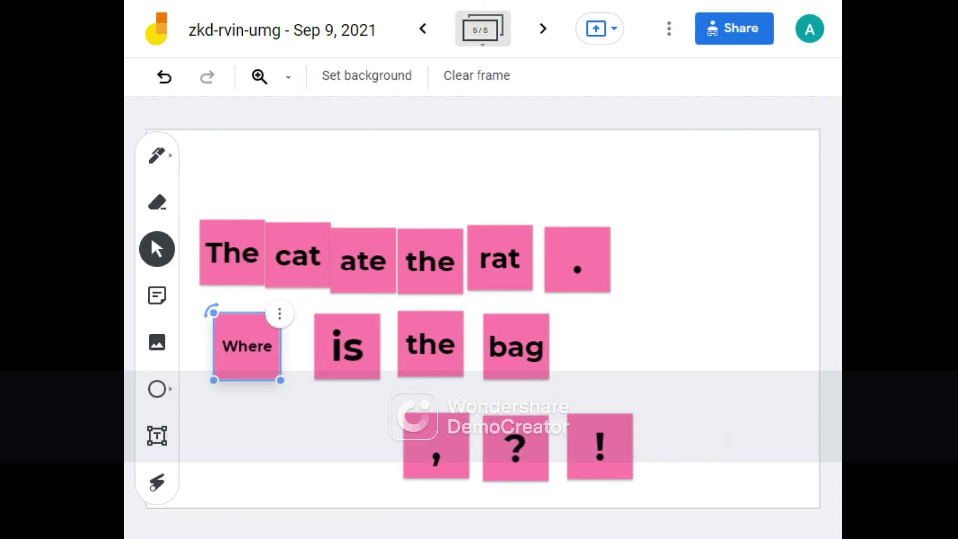
drag(515, 446, 594, 341)
key(Escape)
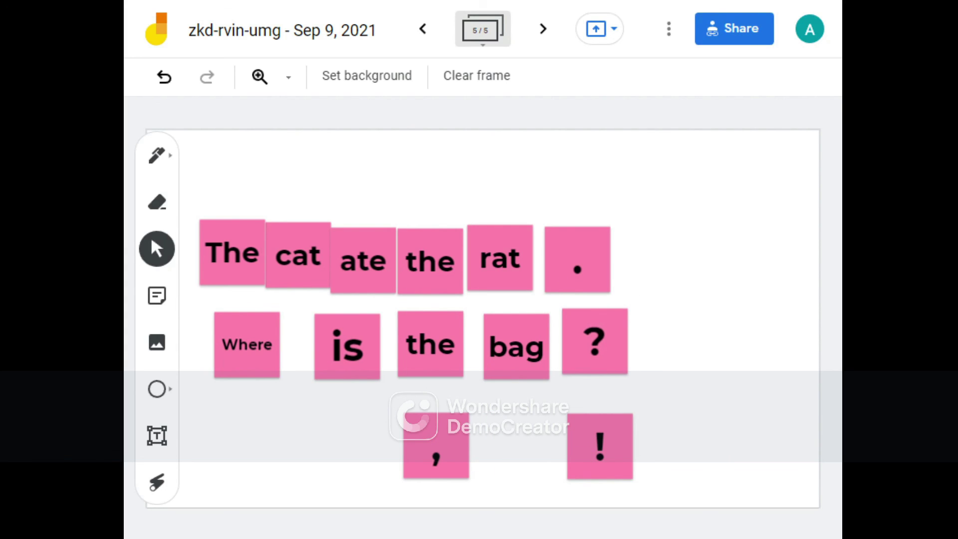